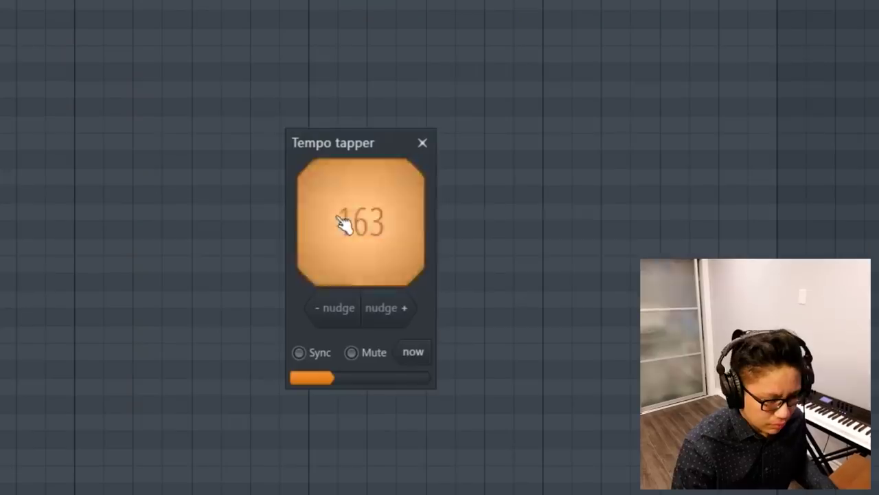
- Tap out the song's tempo with the tempo tapper
{"action": "left_click", "coordinate": [344, 222]}
{"action": "left_click", "coordinate": [343, 222]}
{"action": "left_click", "coordinate": [385, 203]}
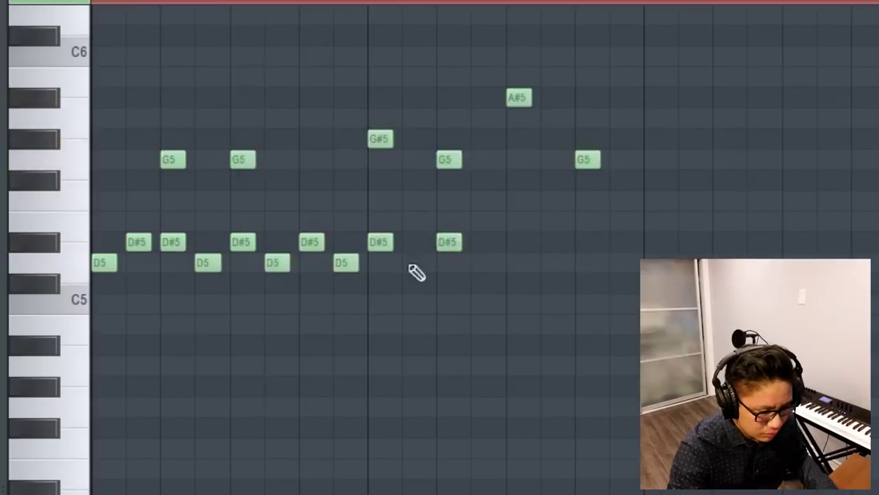
- Fill the lower melody line with alternating D5 and D#5 notes to the end of bar 2 and play it
{"action": "left_click", "coordinate": [412, 263]}
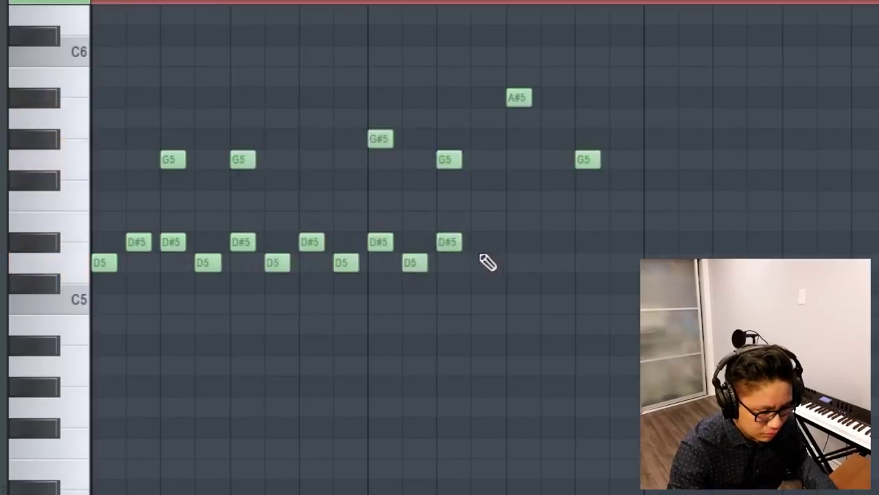
{"action": "left_click", "coordinate": [550, 242]}
{"action": "left_click", "coordinate": [581, 263]}
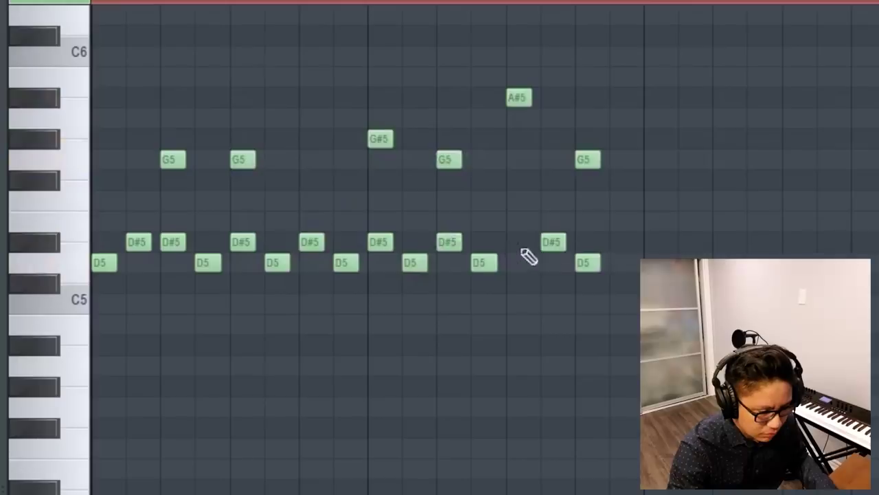
{"action": "left_click_drag", "start_coordinate": [550, 242], "coordinate": [505, 242]}
{"action": "left_click", "coordinate": [558, 263]}
{"action": "right_click", "coordinate": [584, 262]}
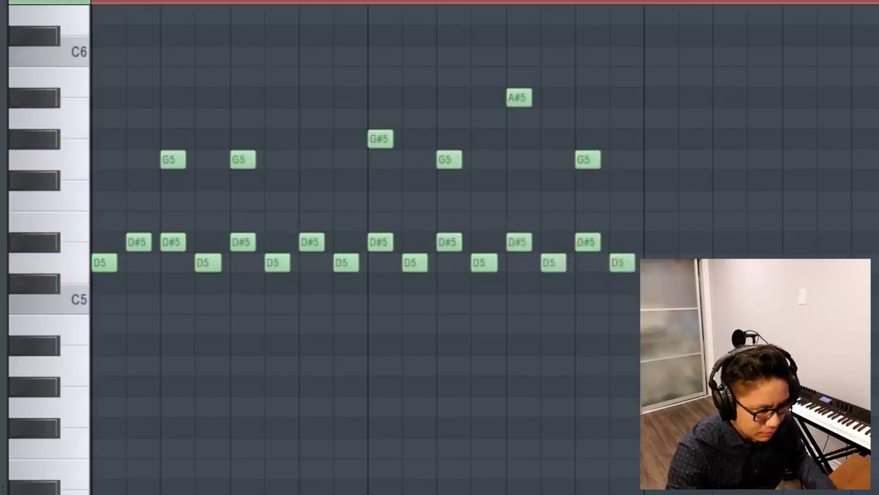
{"action": "key", "text": "space"}
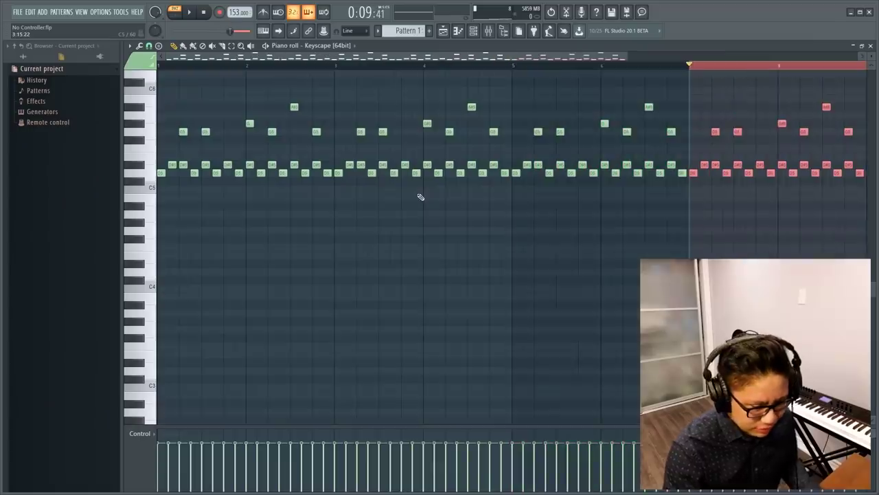
- Apply quick legato to all melody notes, using a temporary D5 at the start of bar 9 to extend the last one
{"action": "scroll", "coordinate": [421, 197], "scroll_direction": "down", "scroll_amount": 2}
{"action": "key", "text": "ctrl+a"}
{"action": "key", "text": "ctrl+l"}
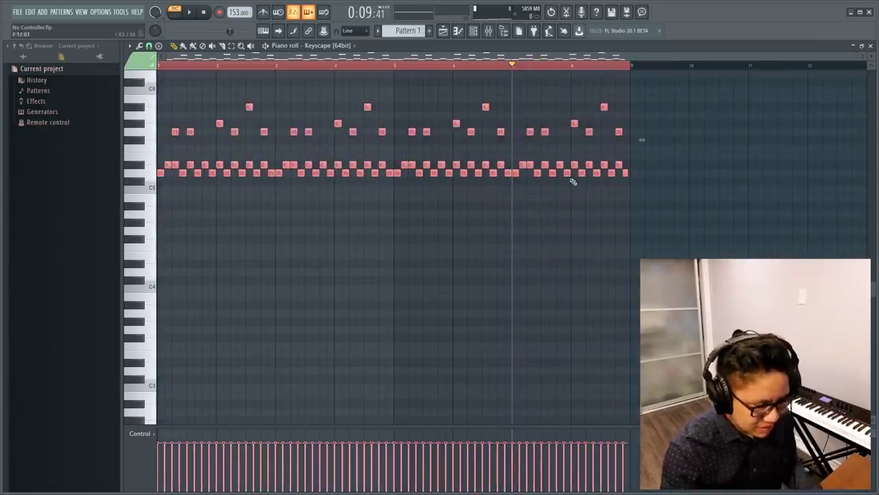
{"action": "left_click", "coordinate": [635, 174]}
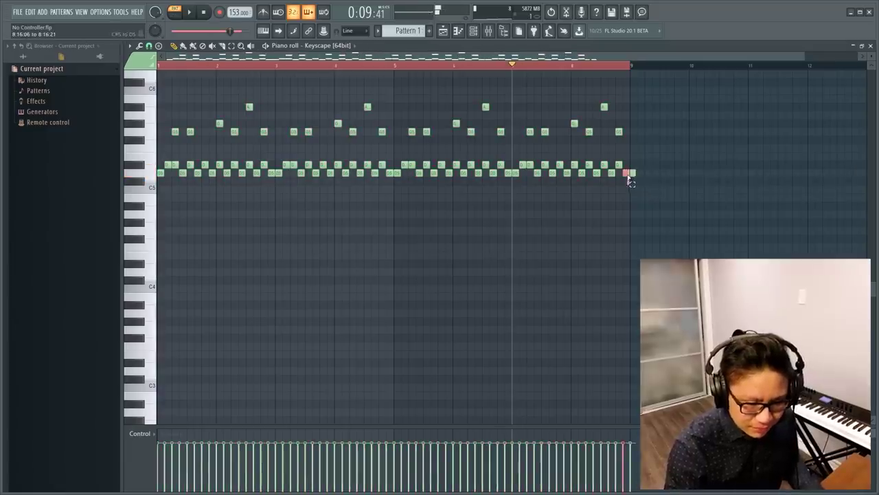
{"action": "right_click", "coordinate": [634, 173]}
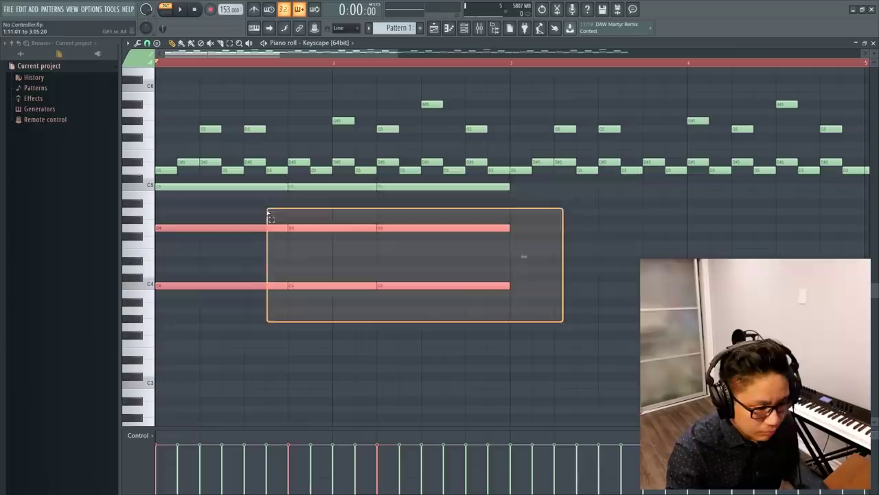
- Duplicate the C4, G4 and C5 chords into bars 3–4, and add a copy in bars 5–6 lowered to G#3, D#4 and G#4
{"action": "left_click_drag", "start_coordinate": [268, 208], "coordinate": [157, 182]}
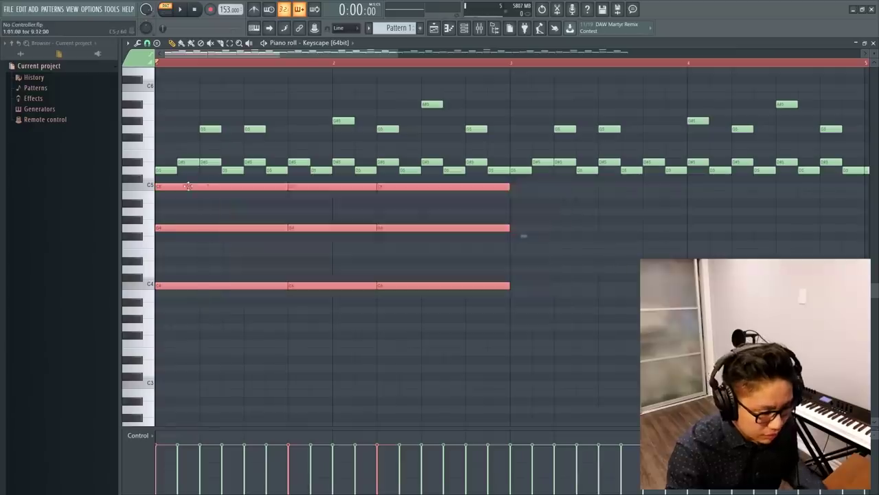
{"action": "key", "text": "ctrl+b"}
{"action": "left_click_drag", "start_coordinate": [533, 191], "coordinate": [542, 192]}
{"action": "scroll", "coordinate": [527, 194], "scroll_direction": "down", "scroll_amount": 4}
{"action": "left_click_drag", "start_coordinate": [321, 189], "coordinate": [402, 225]}
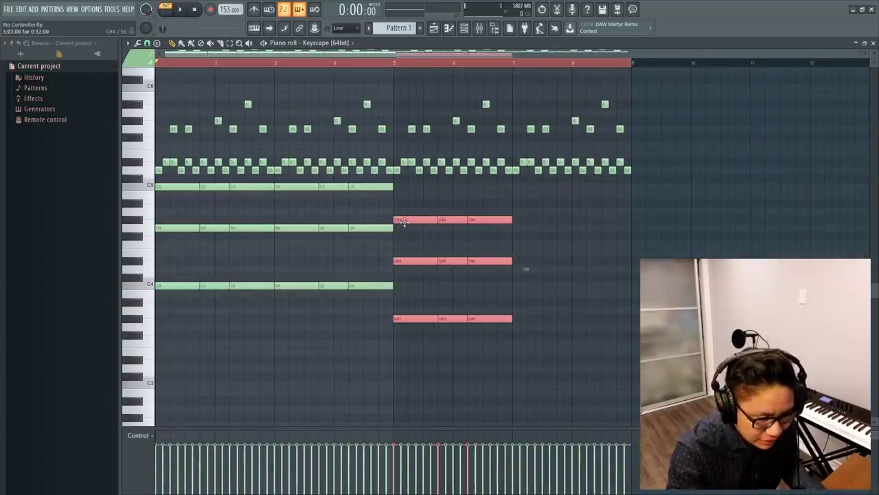
- Copy the chords into bars 7–8 at F3, C4 and F4, move the final chord to G#3, D#4 and G#4, and play the pattern
{"action": "key", "text": "ctrl+b"}
{"action": "left_click_drag", "start_coordinate": [520, 219], "coordinate": [521, 242]}
{"action": "left_click_drag", "start_coordinate": [648, 381], "coordinate": [590, 217]}
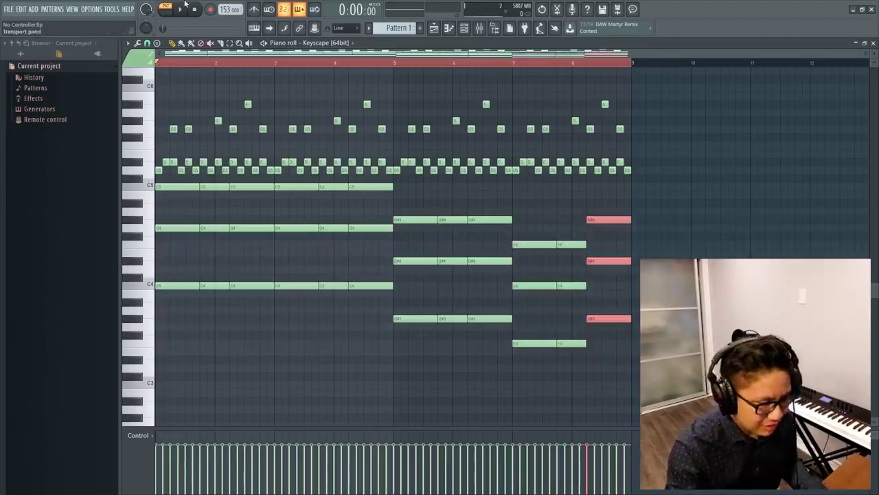
{"action": "key", "text": "space"}
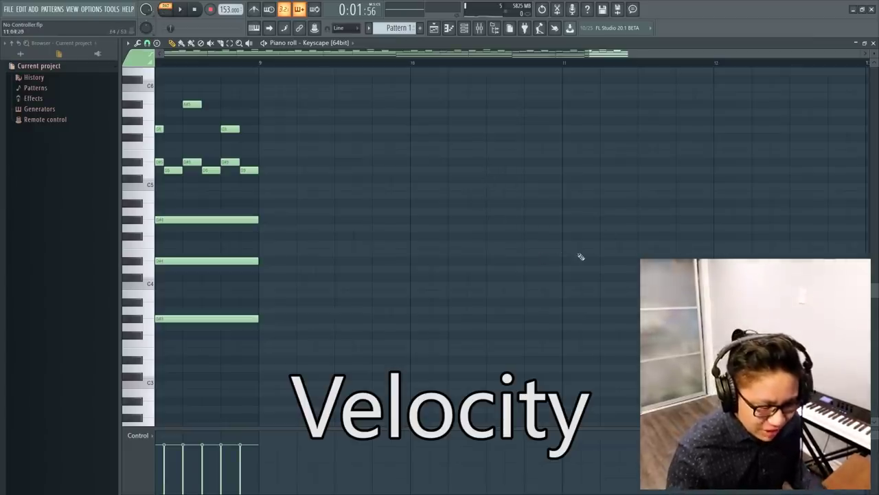
- Place a B4 test note at bar 10 and audition it at low and high velocities
{"action": "left_click", "coordinate": [419, 198]}
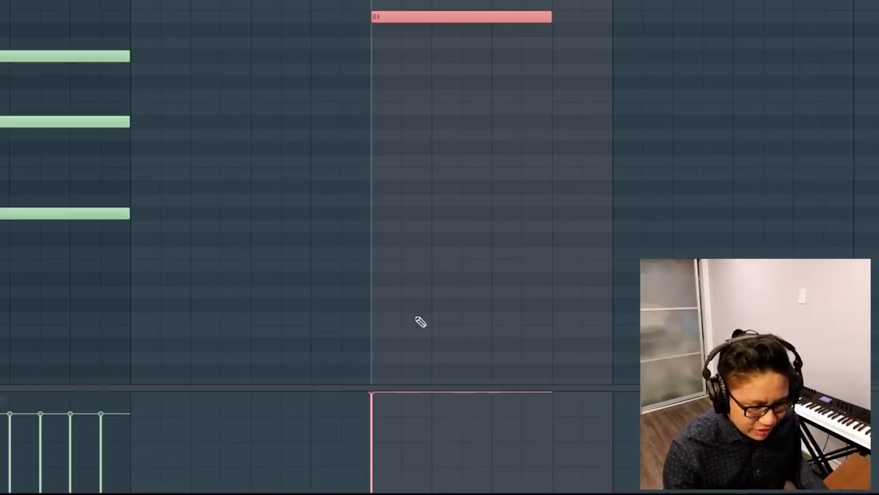
{"action": "left_click_drag", "start_coordinate": [373, 403], "coordinate": [381, 480]}
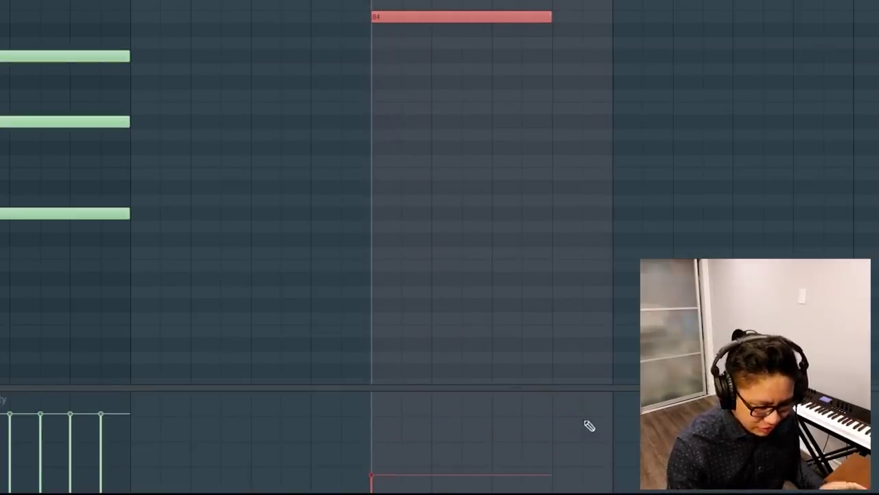
{"action": "key", "text": "space"}
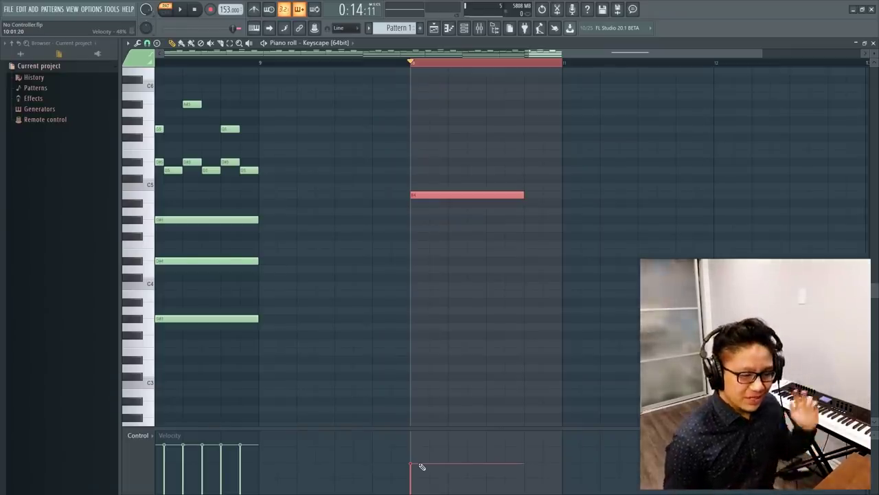
{"action": "left_click_drag", "start_coordinate": [422, 467], "coordinate": [422, 439]}
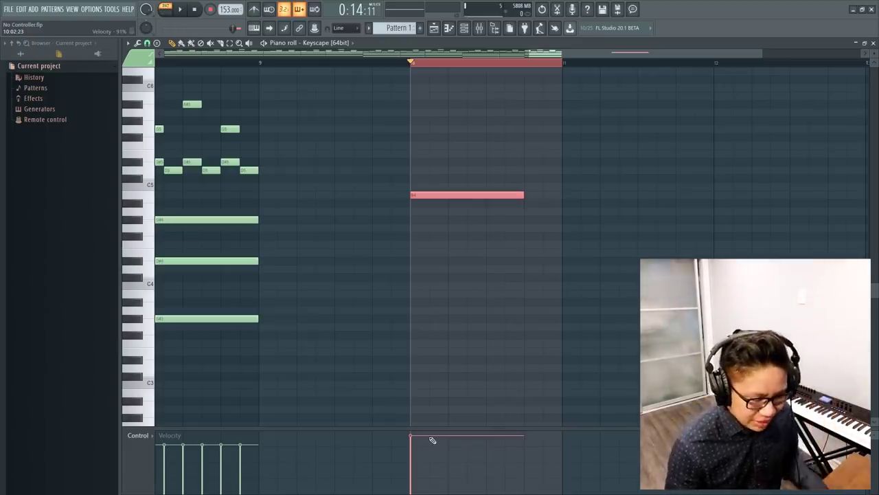
{"action": "key", "text": "space"}
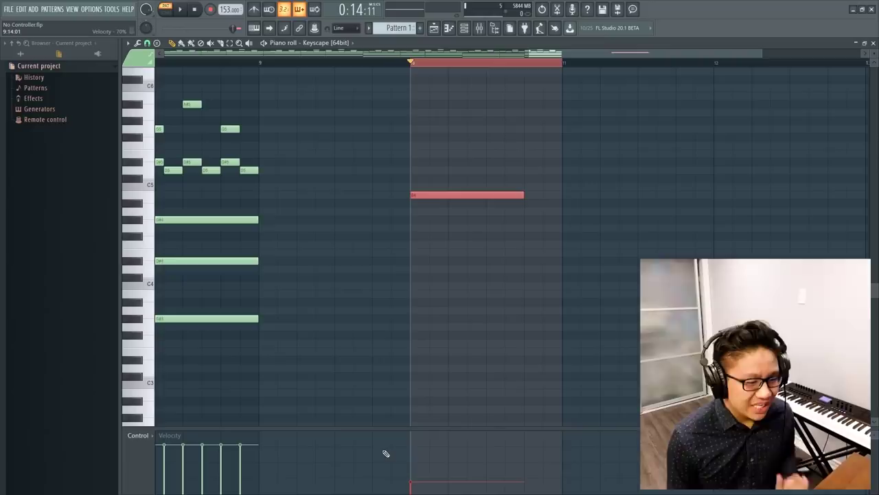
{"action": "key", "text": "space"}
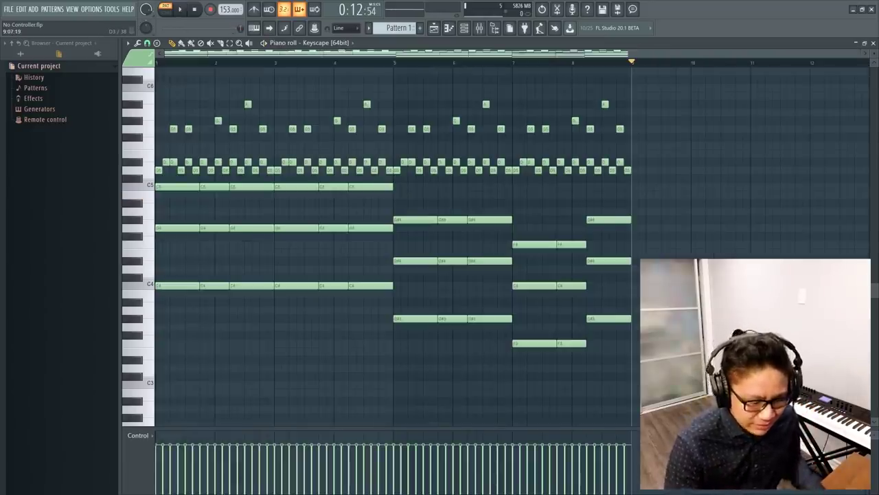
- Lower the velocity of all notes in the pattern together and play it back
{"action": "key", "text": "ctrl+a"}
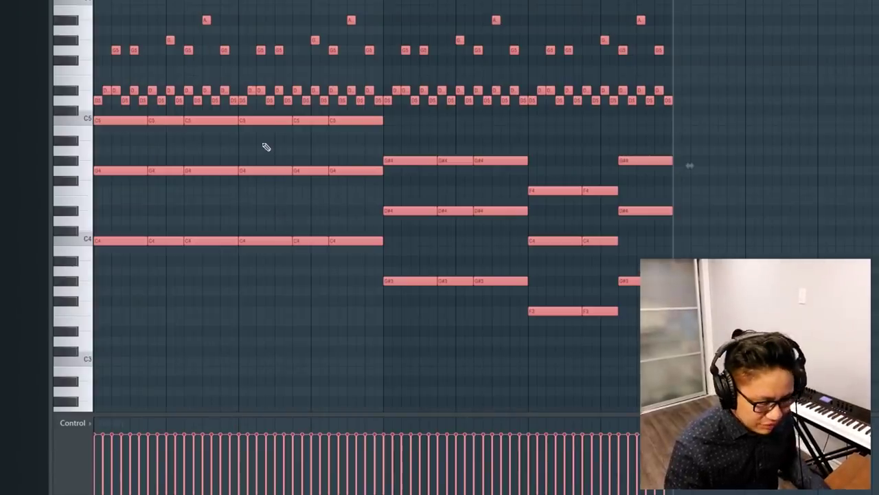
{"action": "scroll", "coordinate": [265, 155], "scroll_direction": "down", "scroll_amount": 5}
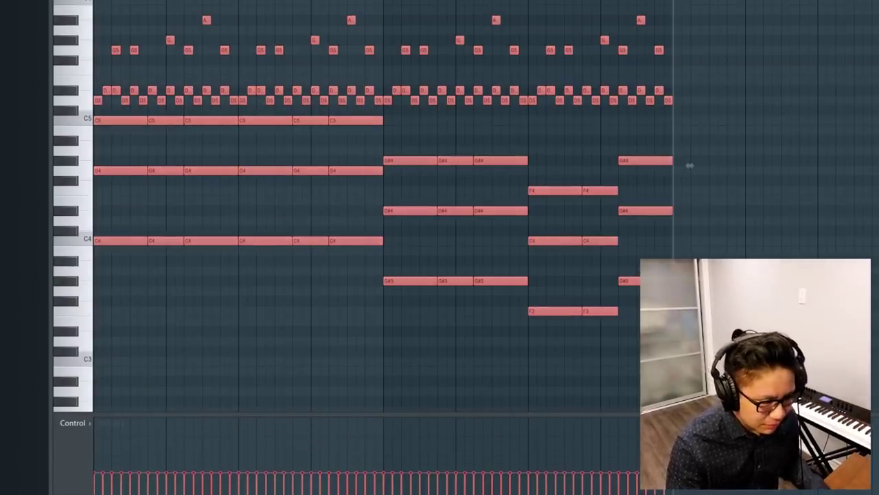
{"action": "key", "text": "space"}
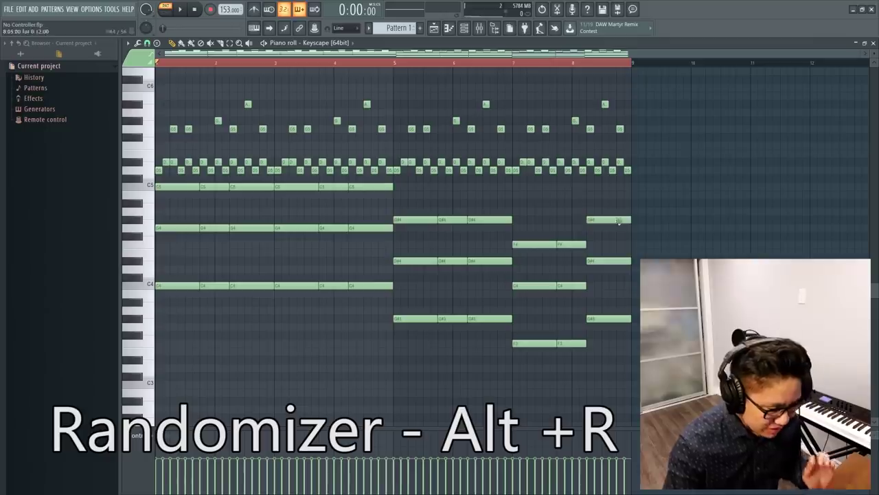
- Try the randomizer on all notes, raising only the velocity level variation
{"action": "key", "text": "ctrl+a"}
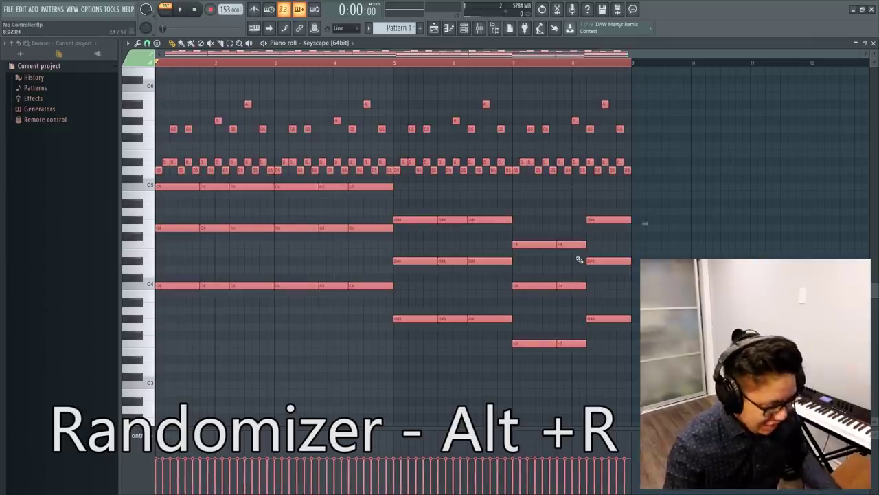
{"action": "key", "text": "alt+r"}
{"action": "left_click_drag", "start_coordinate": [427, 147], "coordinate": [422, 114]}
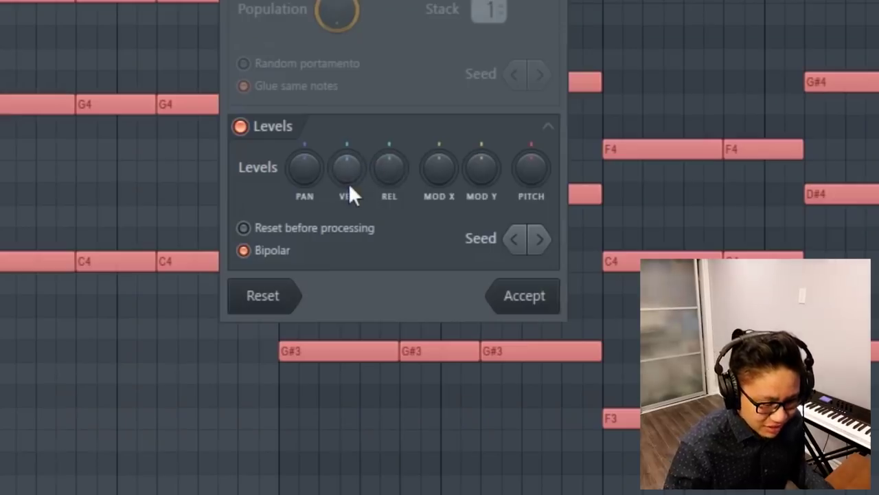
{"action": "left_click_drag", "start_coordinate": [354, 178], "coordinate": [354, 156]}
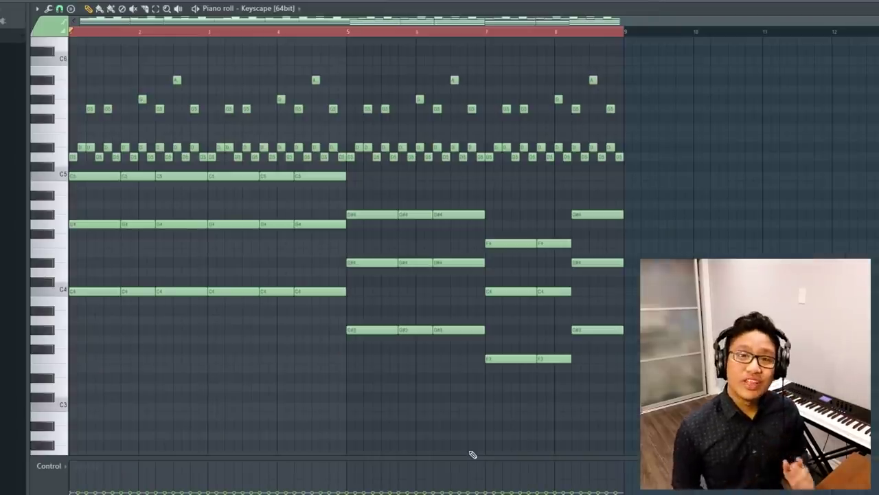
- Select only the sustained chord notes and lower their velocity below that of the melody
{"action": "left_click_drag", "start_coordinate": [651, 404], "coordinate": [48, 177]}
{"action": "left_click_drag", "start_coordinate": [671, 170], "coordinate": [62, 63]}
{"action": "left_click_drag", "start_coordinate": [723, 416], "coordinate": [71, 176]}
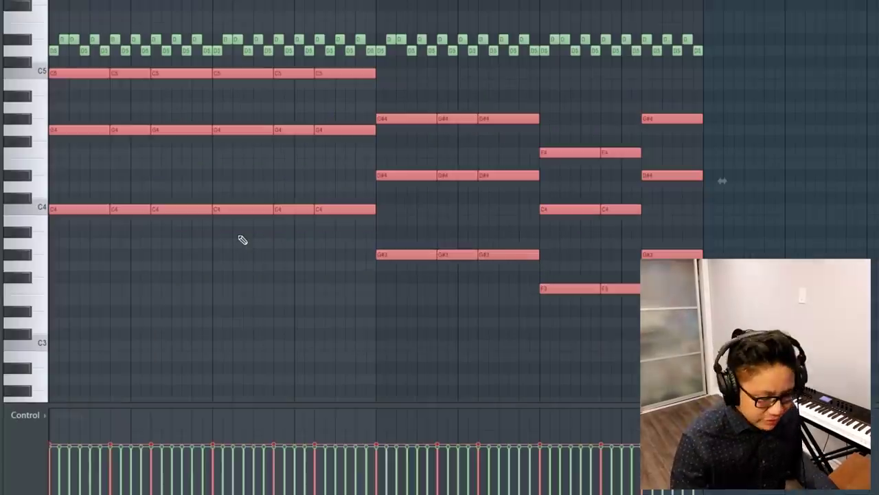
{"action": "scroll", "coordinate": [239, 235], "scroll_direction": "down", "scroll_amount": 6}
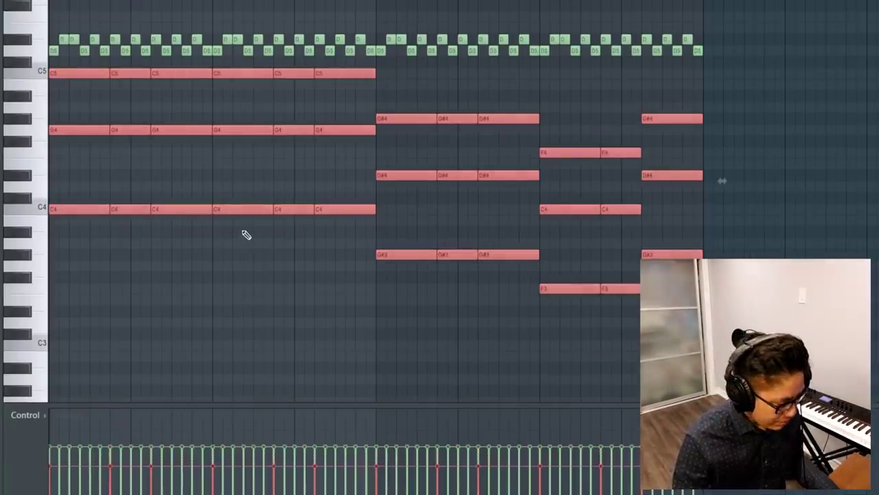
- Randomize the chord notes' velocity slightly with the bipolar levels randomizer
{"action": "key", "text": "alt+r"}
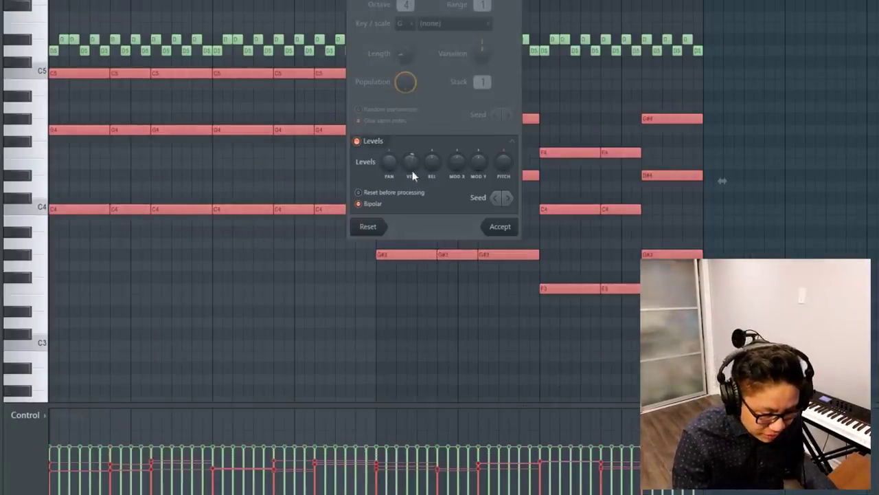
{"action": "left_click_drag", "start_coordinate": [413, 176], "coordinate": [413, 166]}
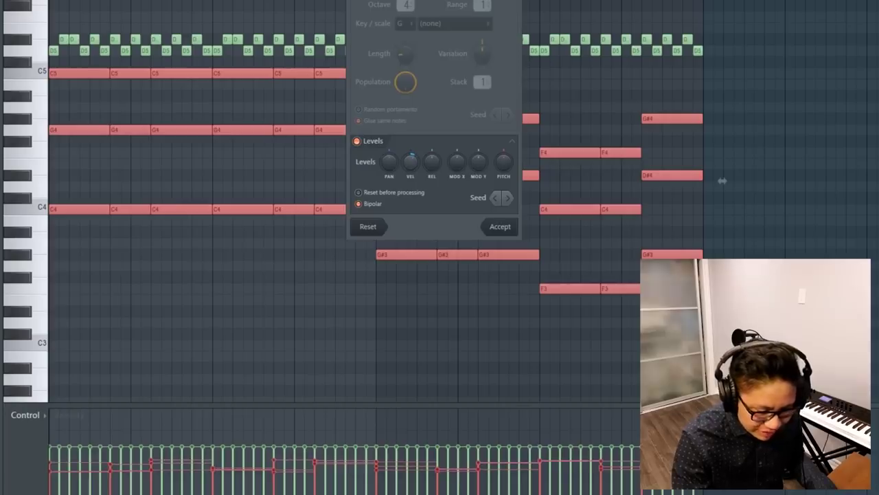
{"action": "left_click", "coordinate": [500, 226]}
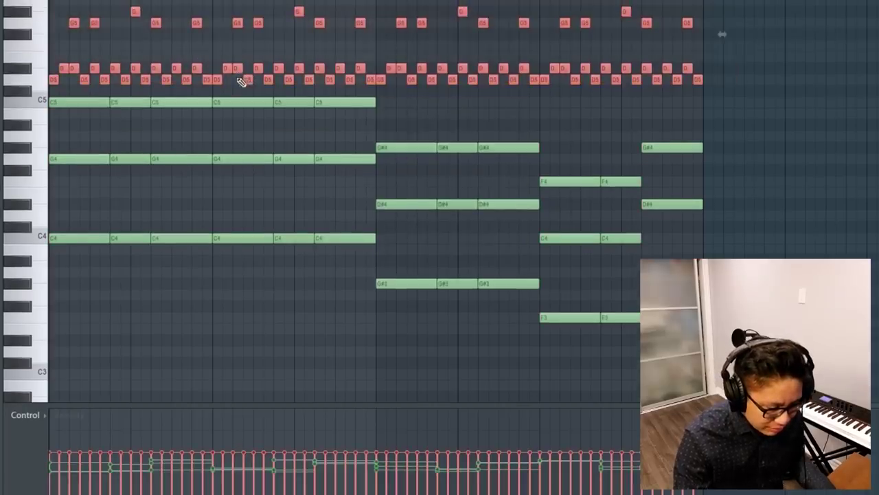
- Apply a slight bipolar random velocity variation to the melody notes and play the pattern
{"action": "key", "text": "alt+r"}
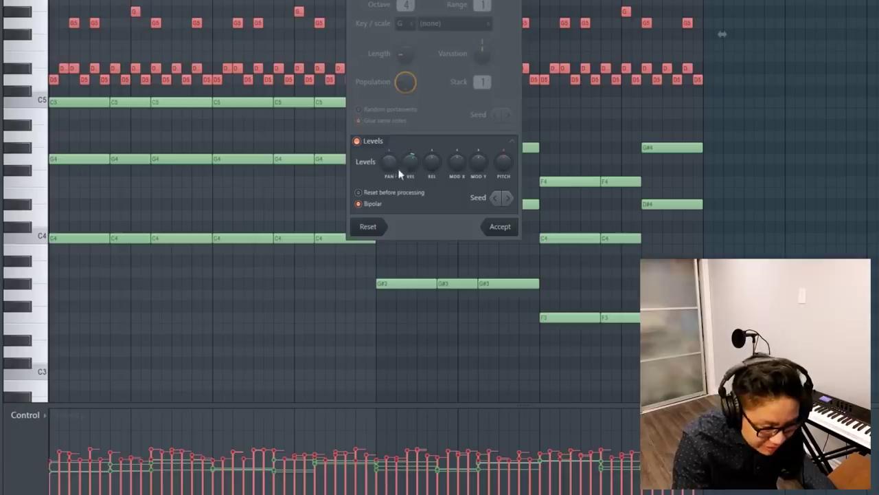
{"action": "left_click", "coordinate": [507, 230]}
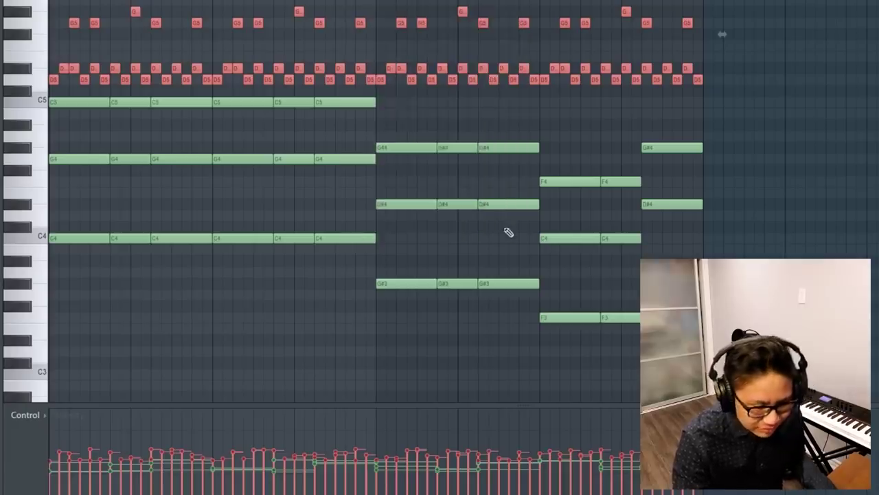
{"action": "key", "text": "space"}
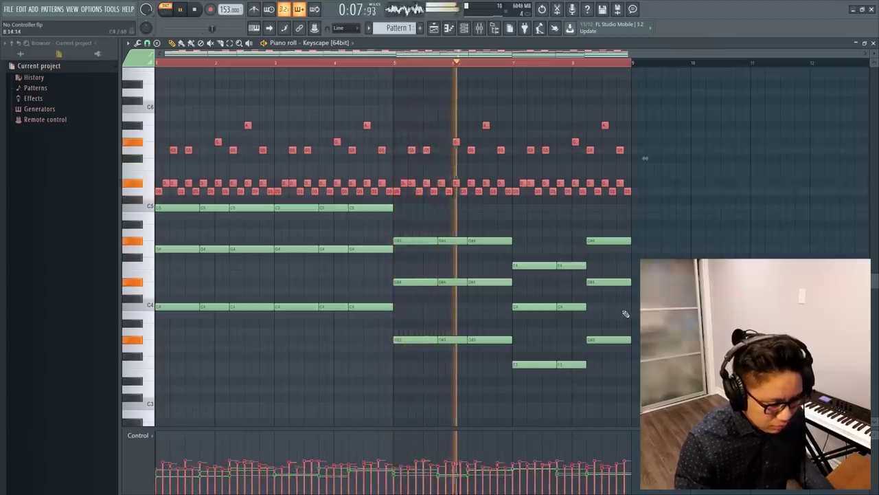
- Reselect only the chord notes during playback, lower their velocity further beneath the melody, and clear the selection
{"action": "key", "text": "ctrl+a"}
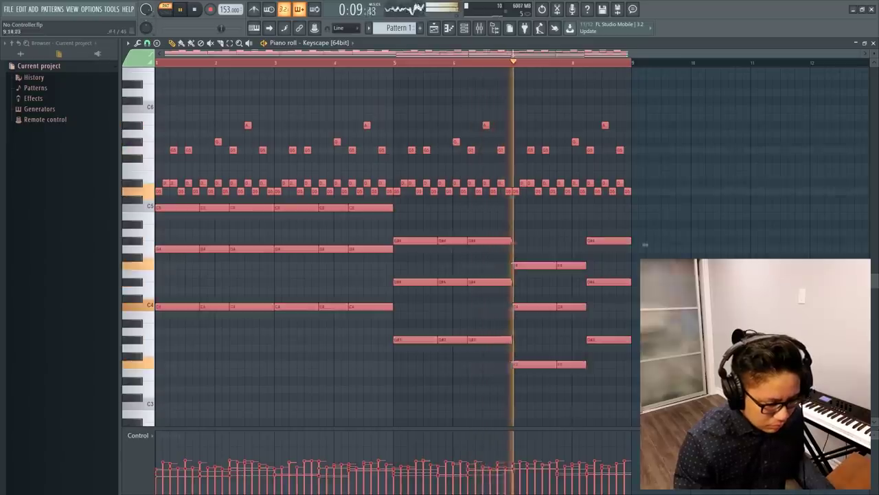
{"action": "left_click_drag", "start_coordinate": [685, 384], "coordinate": [175, 204]}
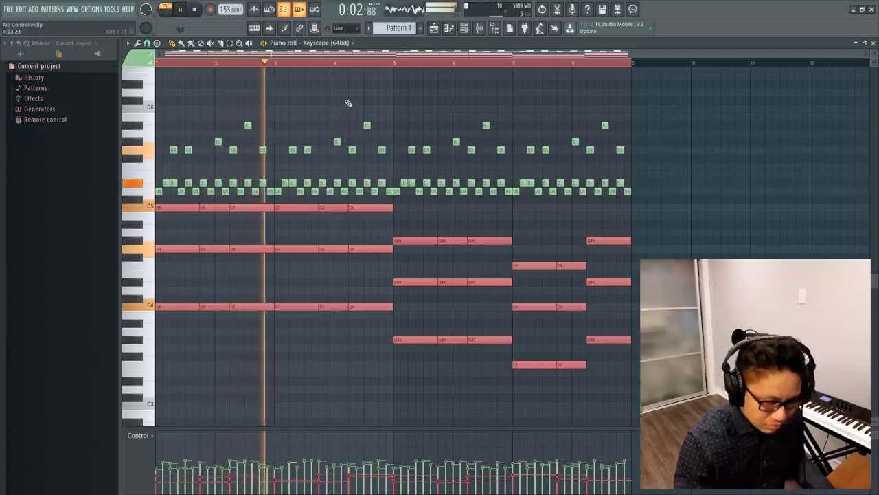
{"action": "left_click", "coordinate": [405, 171]}
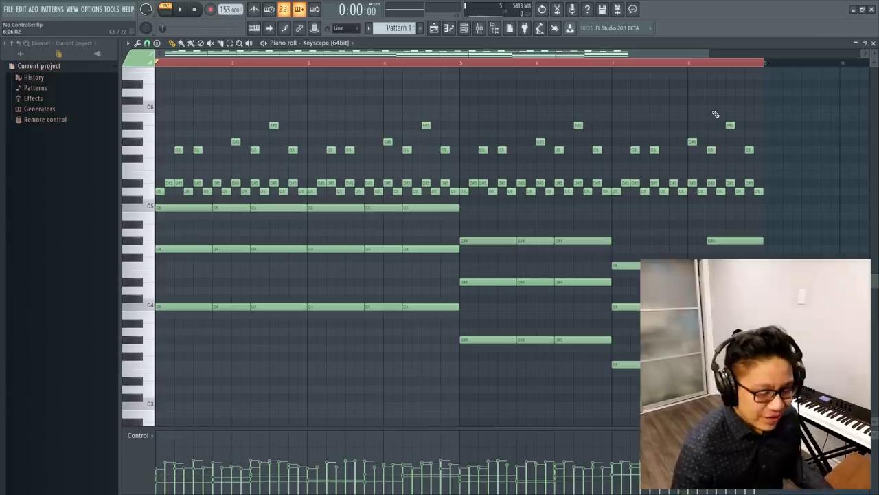
- Select only the upper melody notes above the repeating D5 and D#5 figure, stretch them to twice their length, and start playback
{"action": "scroll", "coordinate": [273, 73], "scroll_direction": "up", "scroll_amount": 4}
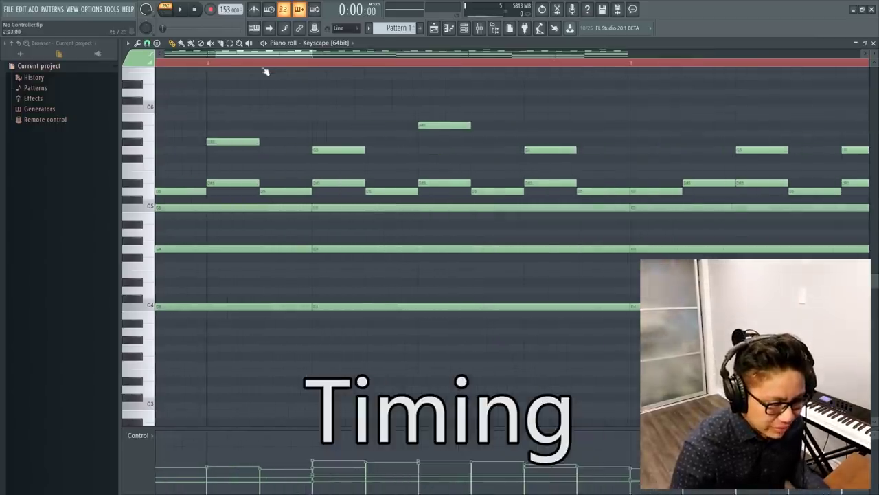
{"action": "left_click_drag", "start_coordinate": [261, 58], "coordinate": [100, 74]}
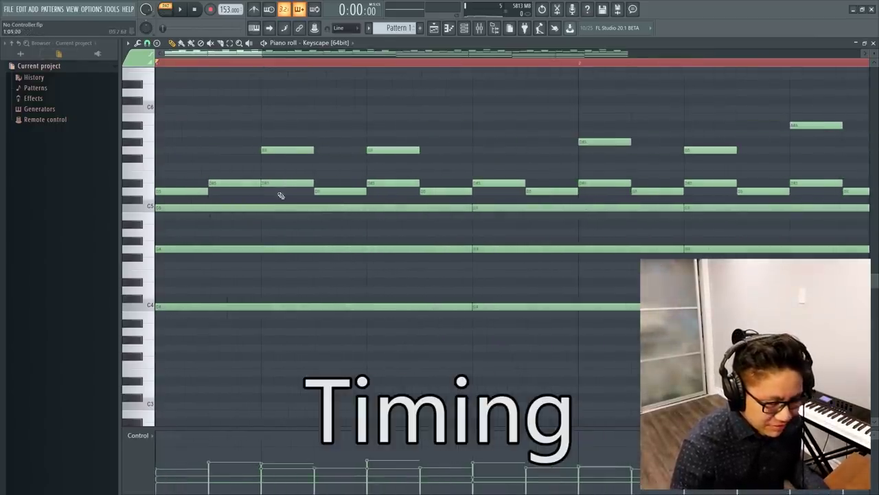
{"action": "scroll", "coordinate": [337, 283], "scroll_direction": "down", "scroll_amount": 3}
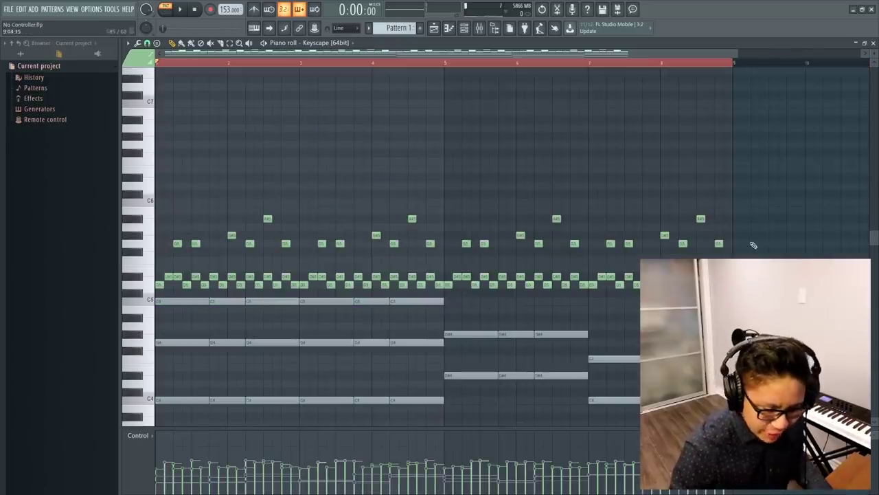
{"action": "left_click_drag", "start_coordinate": [738, 271], "coordinate": [147, 200]}
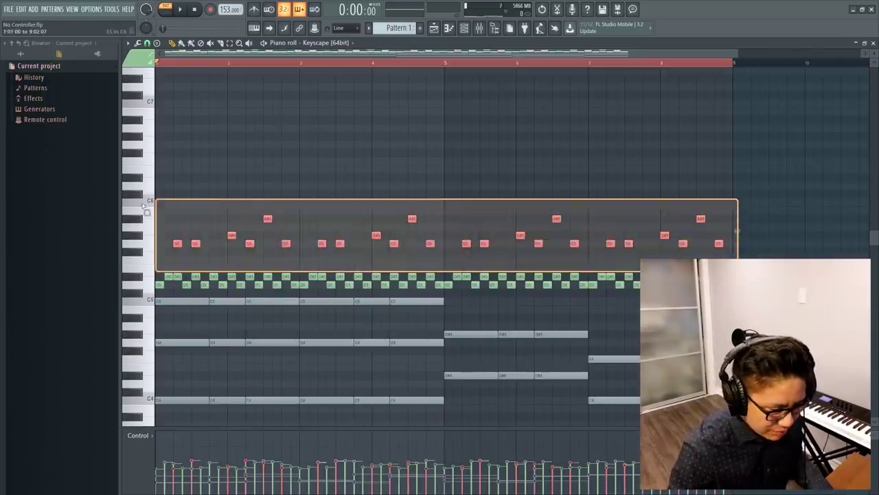
{"action": "left_click", "coordinate": [221, 221], "text": "ctrl"}
{"action": "scroll", "coordinate": [220, 220], "scroll_direction": "up", "scroll_amount": 3}
{"action": "scroll", "coordinate": [223, 248], "scroll_direction": "left", "scroll_amount": 2}
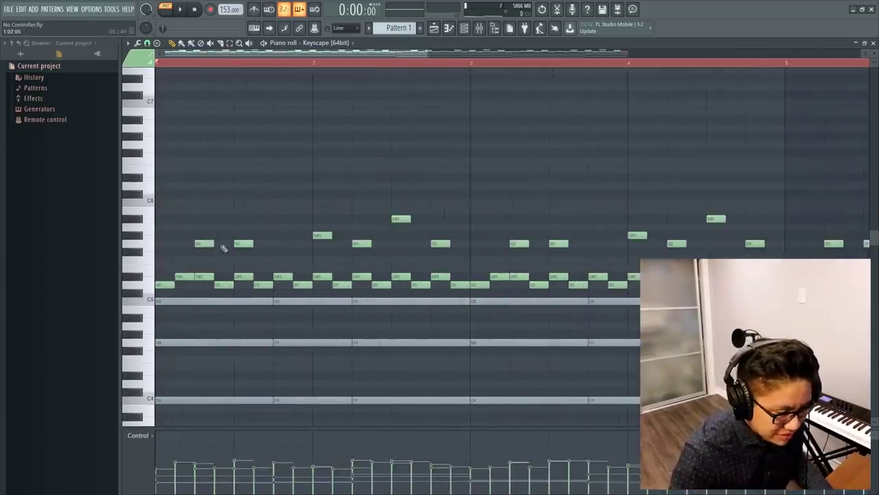
{"action": "scroll", "coordinate": [305, 254], "scroll_direction": "down", "scroll_amount": 3}
{"action": "left_click_drag", "start_coordinate": [726, 247], "coordinate": [101, 163]}
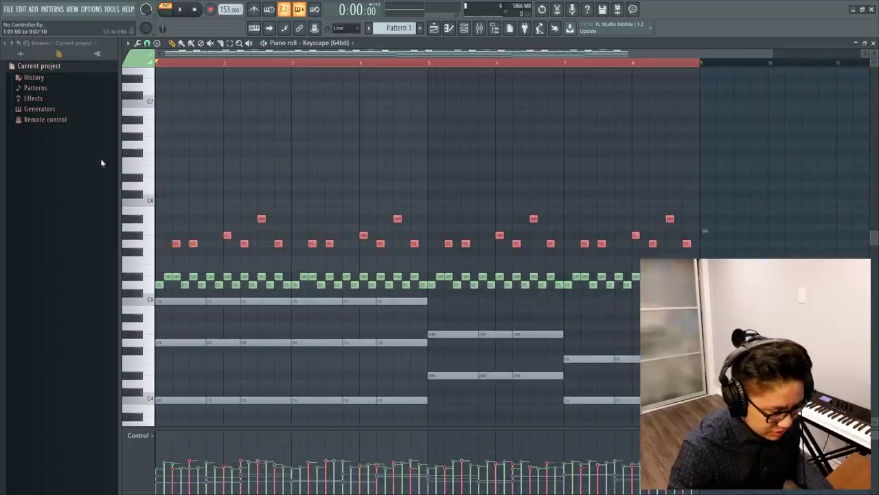
{"action": "left_click_drag", "start_coordinate": [197, 245], "coordinate": [206, 245]}
{"action": "key", "text": "space"}
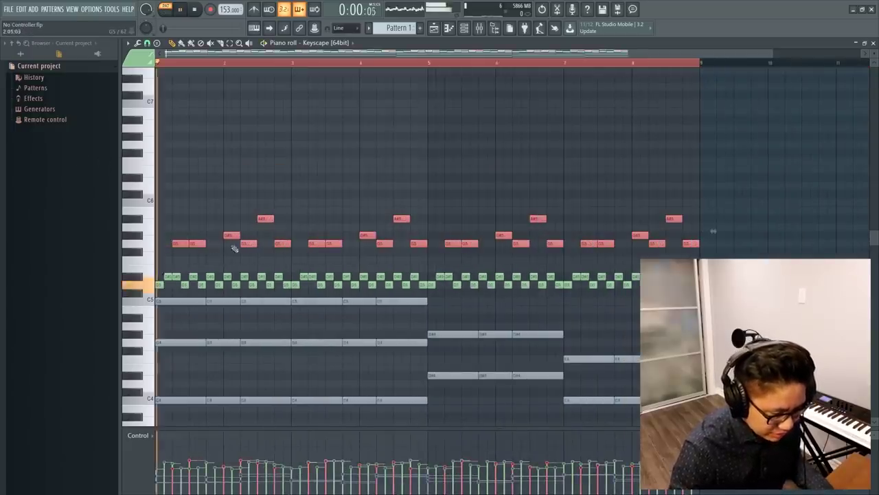
- Try extending individual G5 melody notes to fill the gaps before the following G#5 notes while checking the pattern by ear
{"action": "key", "text": "ctrl+d"}
{"action": "key", "text": "space"}
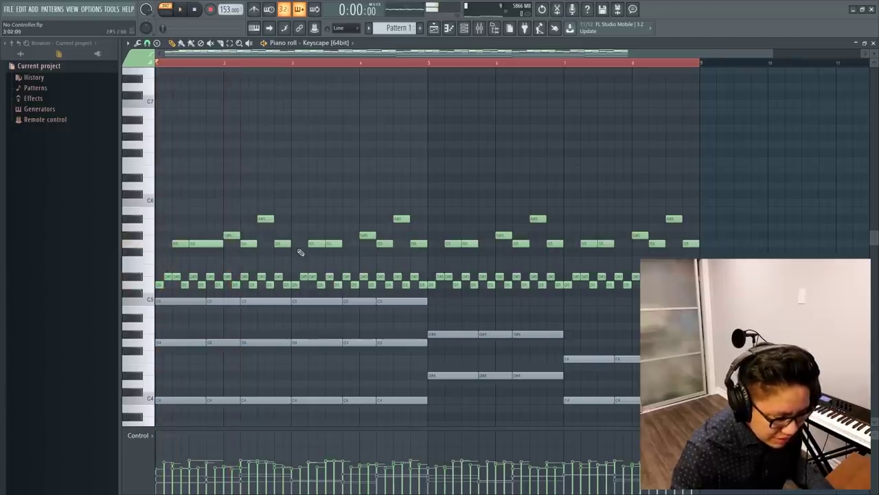
{"action": "left_click_drag", "start_coordinate": [341, 244], "coordinate": [359, 244]}
{"action": "key", "text": "space"}
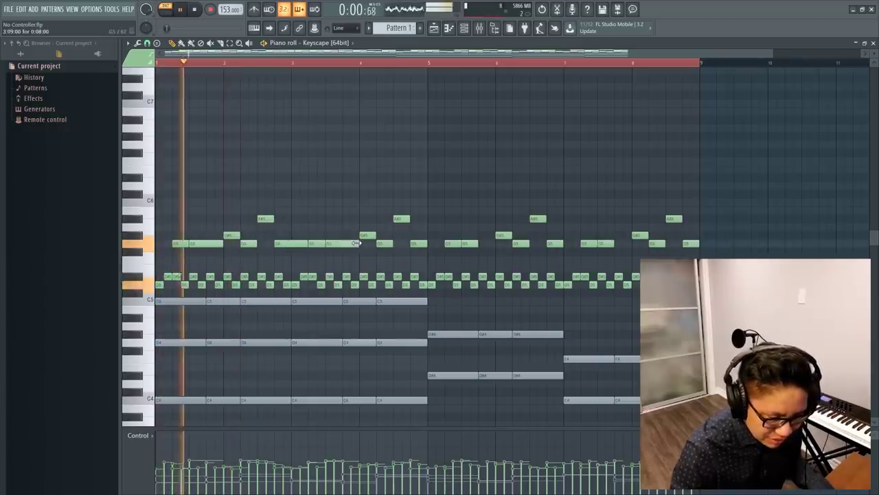
{"action": "left_click_drag", "start_coordinate": [427, 244], "coordinate": [494, 244]}
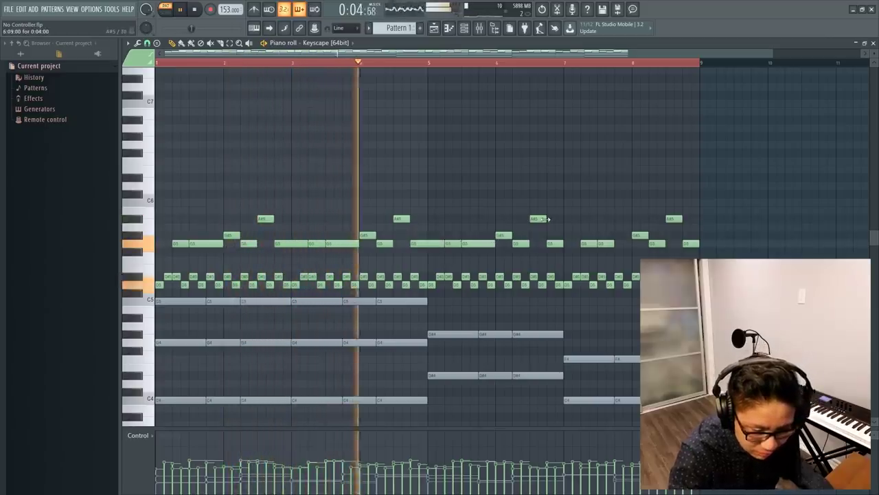
{"action": "left_click_drag", "start_coordinate": [546, 218], "coordinate": [559, 233]}
{"action": "key", "text": "ctrl+z"}
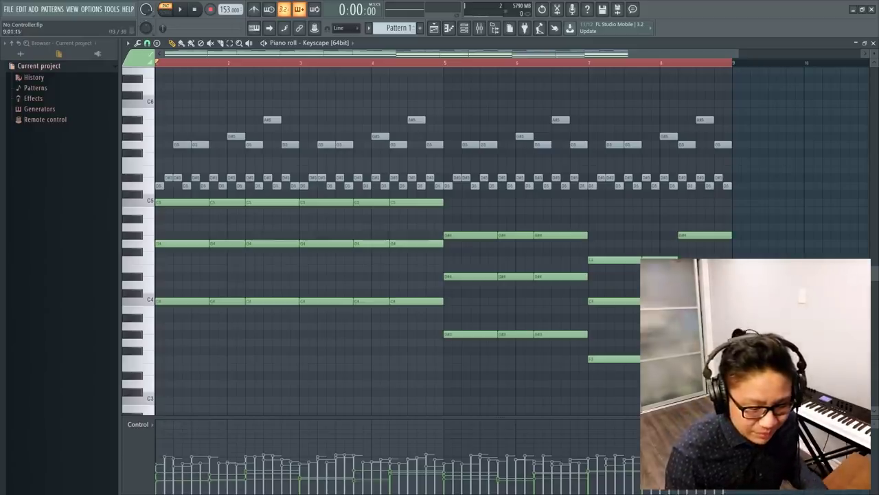
- Try strumming the selected chord notes with the strumizer by raising the start time strength
{"action": "left_click_drag", "start_coordinate": [732, 394], "coordinate": [183, 197]}
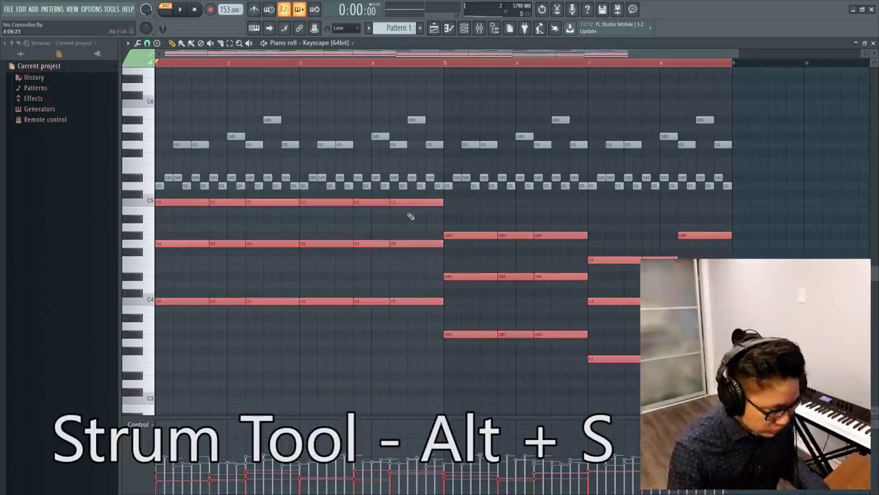
{"action": "key", "text": "alt+s"}
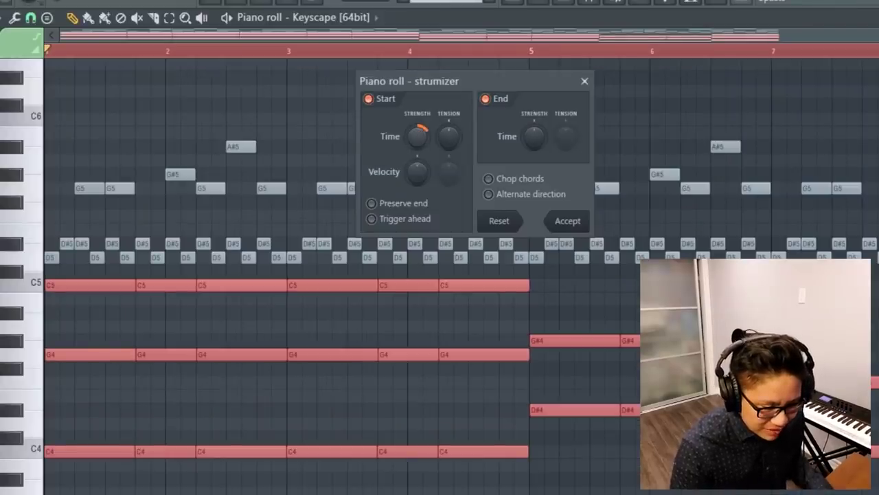
{"action": "left_click_drag", "start_coordinate": [418, 136], "coordinate": [417, 124]}
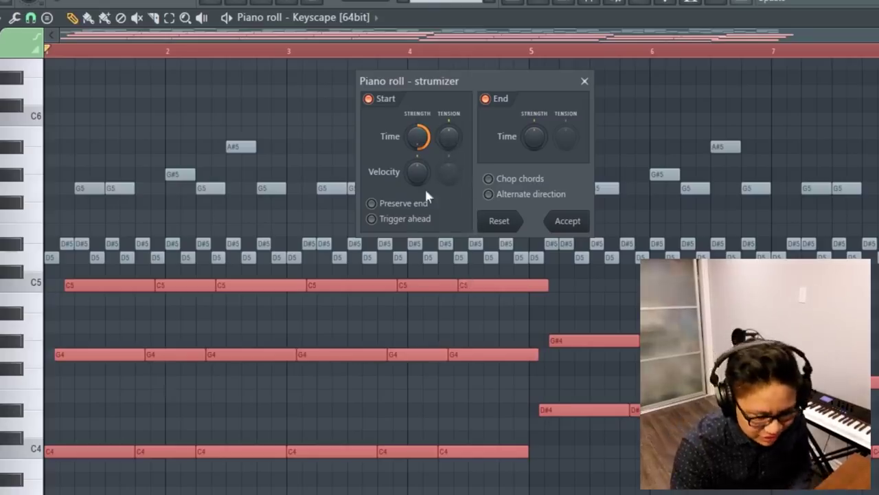
{"action": "key", "text": "Return"}
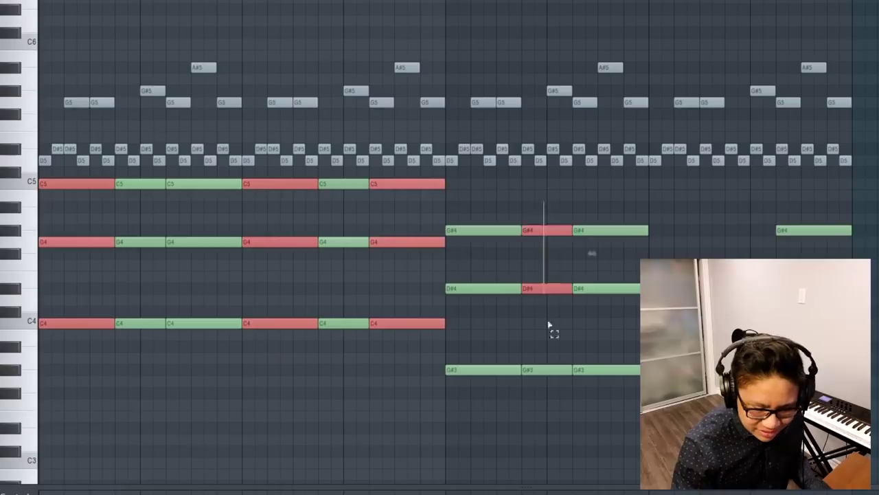
{"action": "key", "text": "alt+s"}
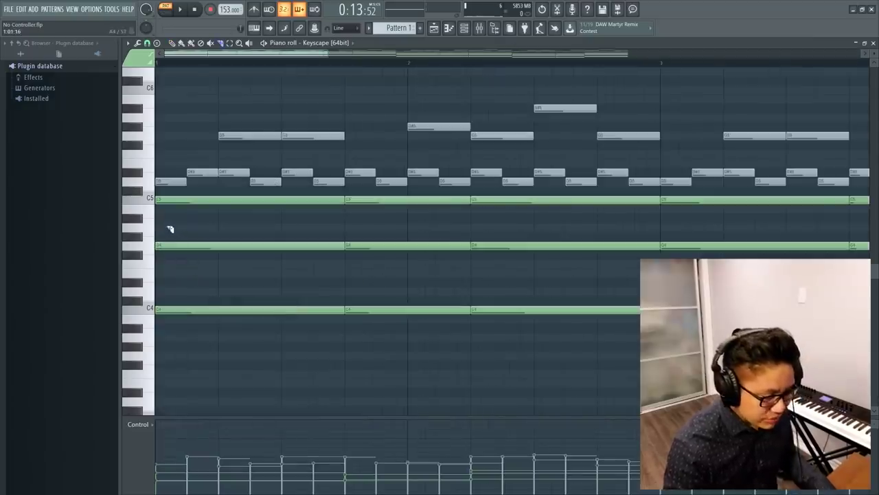
- Slice at a slight angle across the chord starts, trimming off the leading slivers to stagger the note onsets, and play the pattern
{"action": "right_click", "coordinate": [168, 244], "text": "alt"}
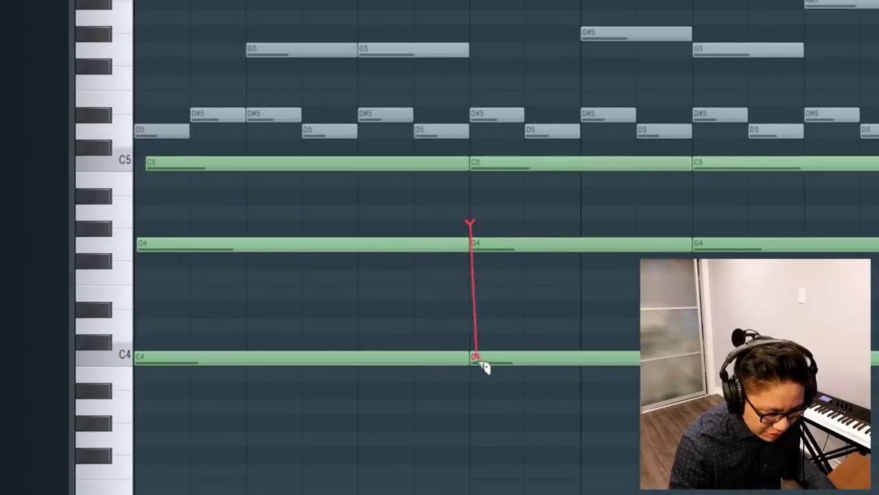
{"action": "left_click_drag", "start_coordinate": [480, 401], "coordinate": [481, 402]}
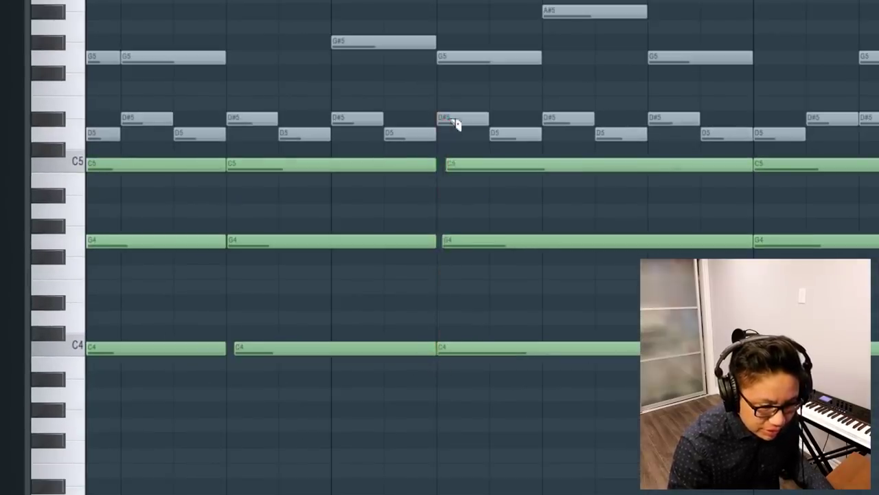
{"action": "scroll", "coordinate": [300, 232], "scroll_direction": "right", "scroll_amount": 5}
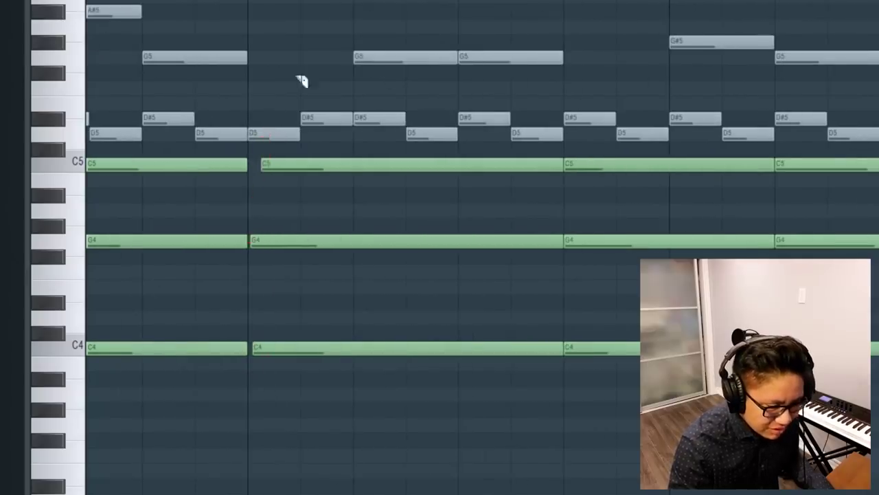
{"action": "scroll", "coordinate": [320, 284], "scroll_direction": "right", "scroll_amount": 2}
{"action": "left_click_drag", "start_coordinate": [142, 258], "coordinate": [151, 154]}
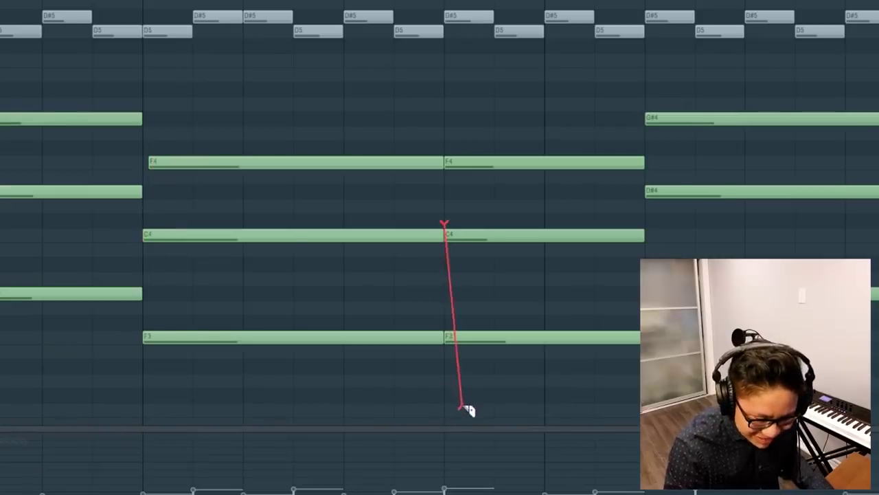
{"action": "left_click_drag", "start_coordinate": [654, 203], "coordinate": [653, 108]}
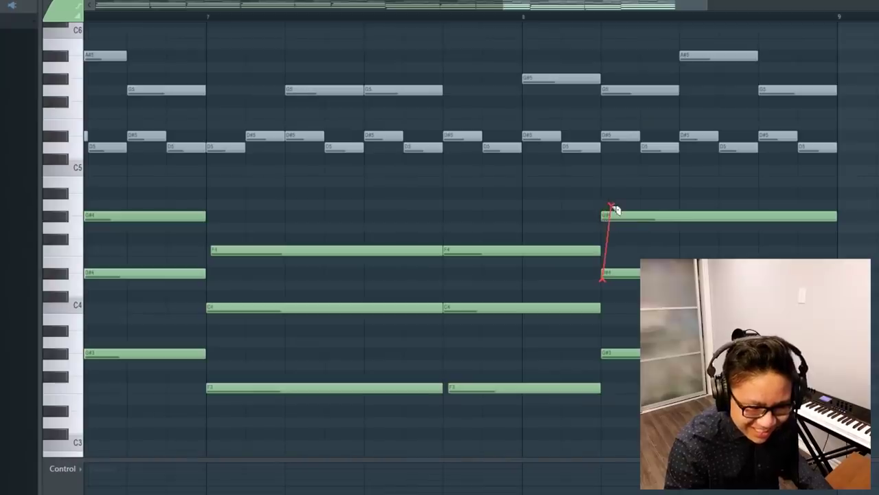
{"action": "left_click_drag", "start_coordinate": [612, 204], "coordinate": [610, 204]}
{"action": "scroll", "coordinate": [583, 210], "scroll_direction": "down", "scroll_amount": 3}
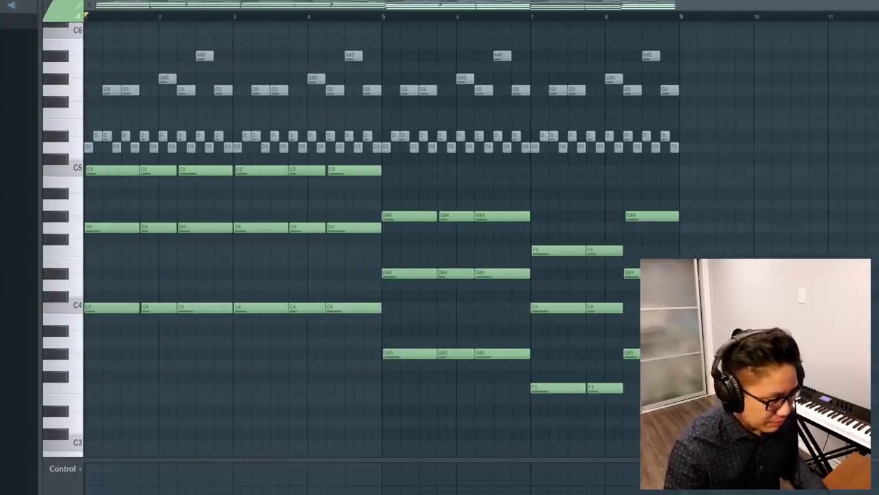
{"action": "key", "text": "space"}
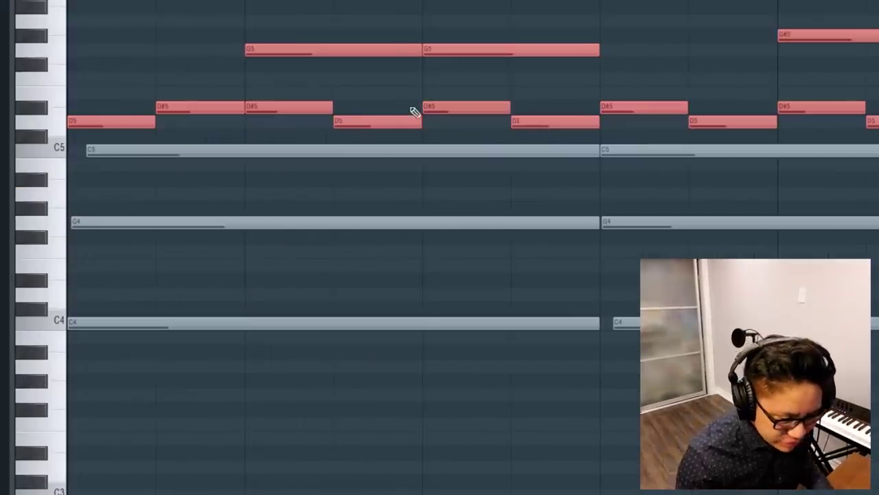
- Try a slight start time strum on the melody notes with the strumizer during playback, and clear the selection
{"action": "key", "text": "alt+s"}
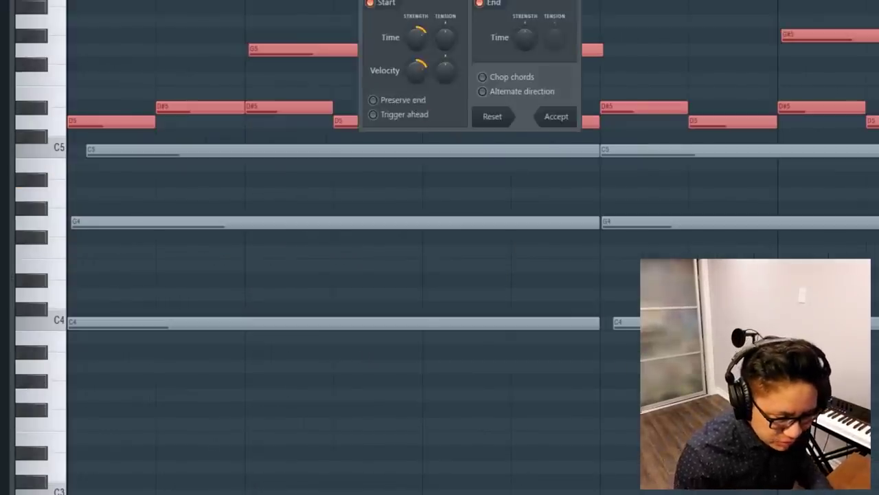
{"action": "left_click_drag", "start_coordinate": [473, 2], "coordinate": [433, 190]}
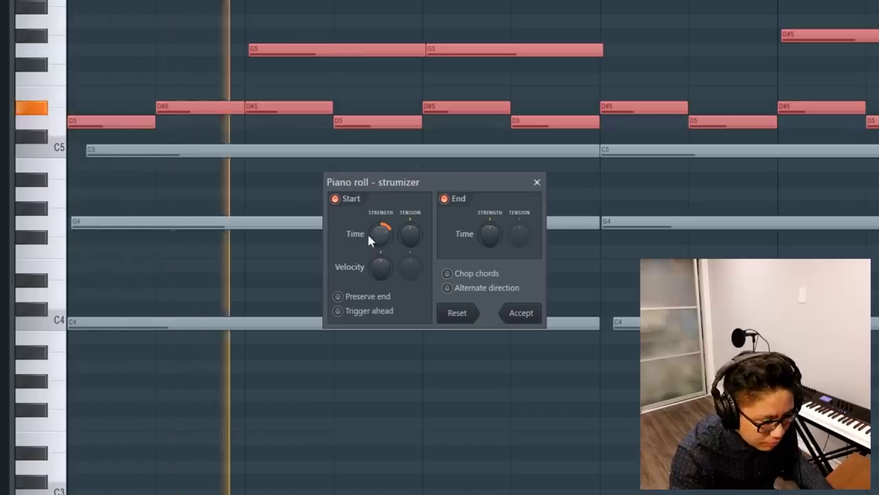
{"action": "left_click_drag", "start_coordinate": [369, 238], "coordinate": [369, 231]}
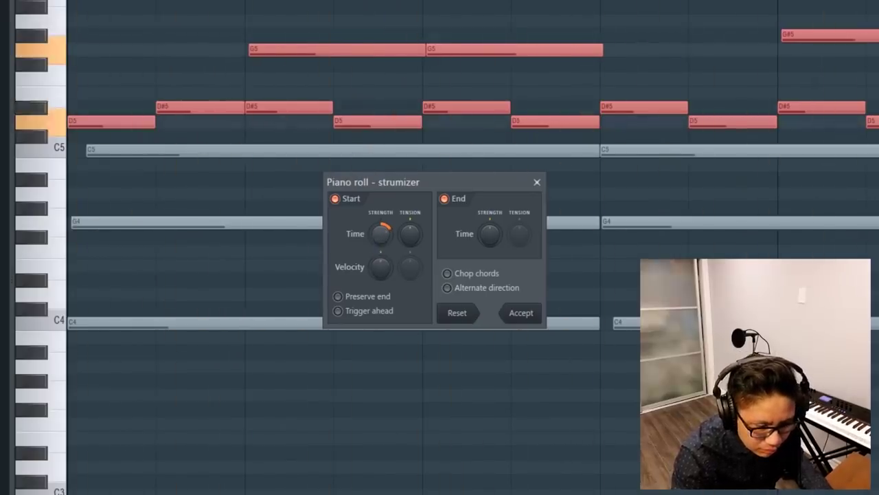
{"action": "left_click", "coordinate": [540, 188]}
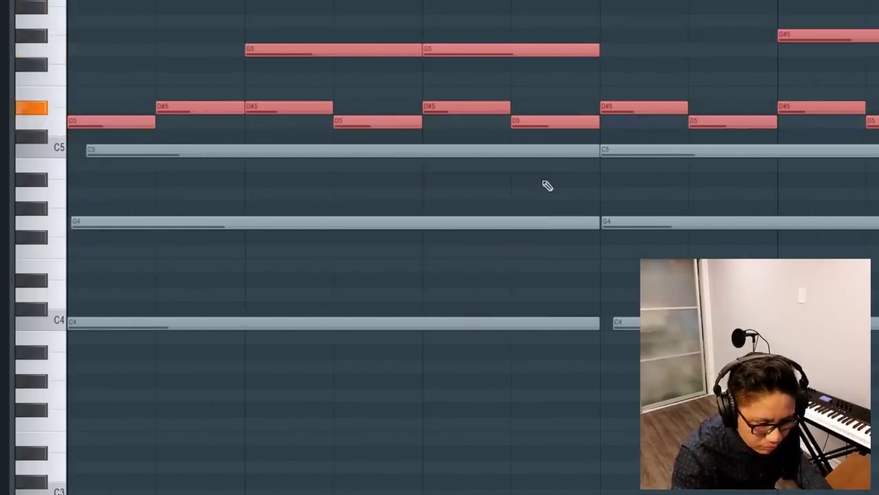
{"action": "key", "text": "ctrl+d"}
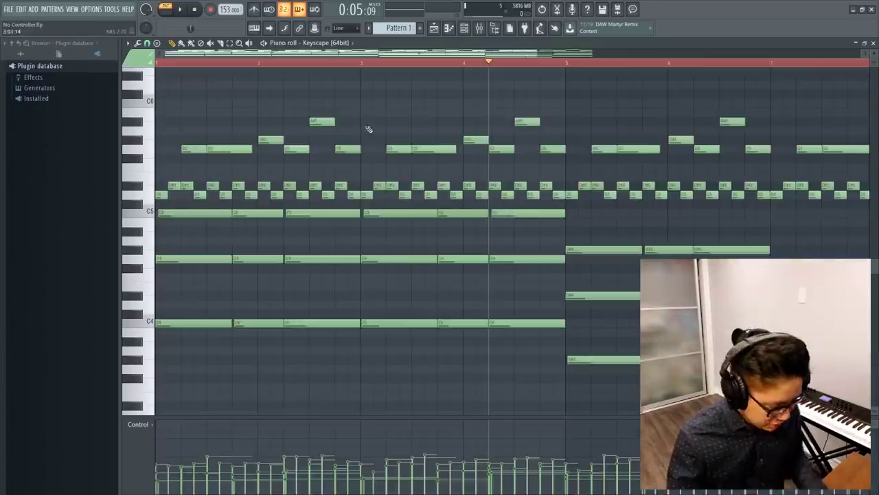
- Delete all notes from the piano roll
{"action": "key", "text": "ctrl+a"}
{"action": "key", "text": "Delete"}
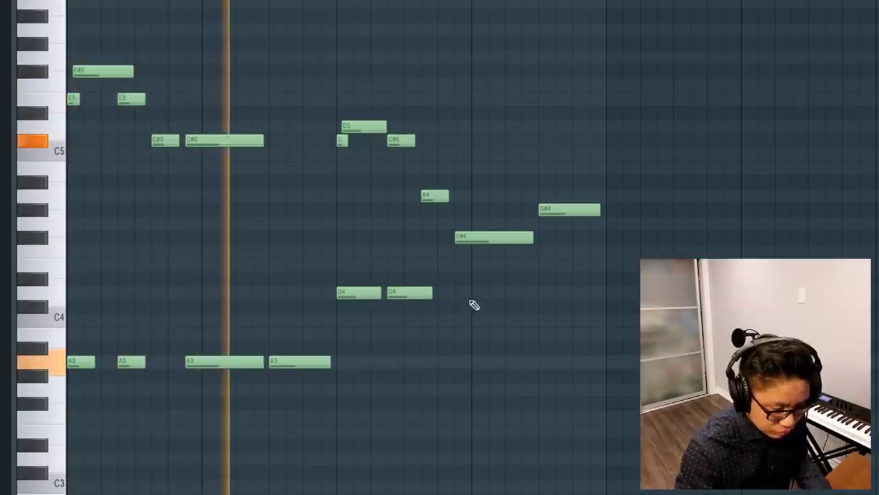
- Add lower notes beneath the last two melody notes: D4 under the F#4 and E3 under the G#4
{"action": "left_click", "coordinate": [453, 293]}
{"action": "left_click_drag", "start_coordinate": [496, 293], "coordinate": [525, 293]}
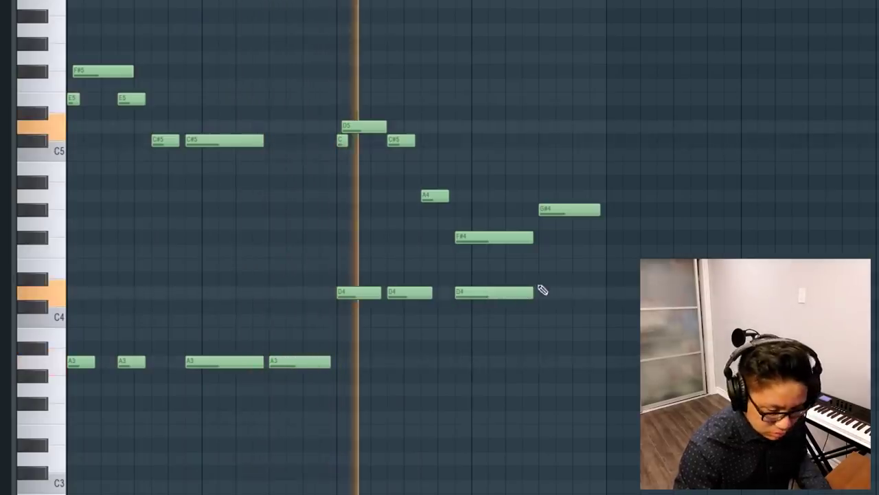
{"action": "left_click", "coordinate": [538, 417]}
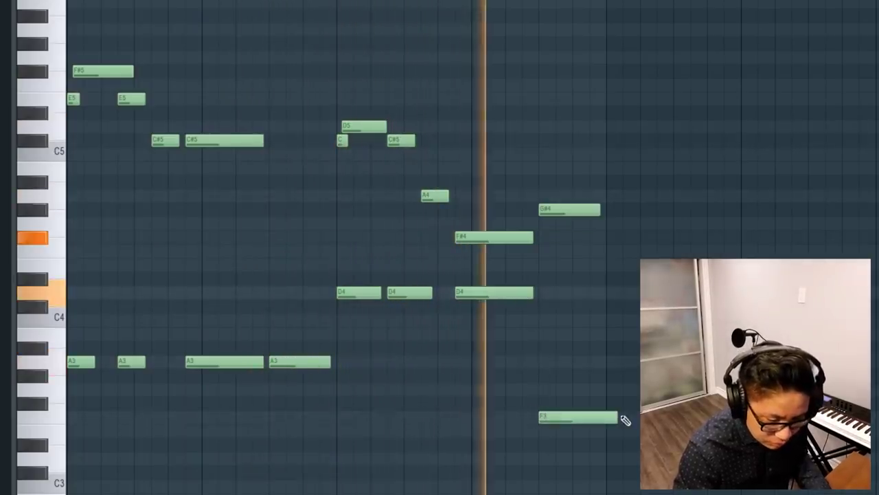
{"action": "left_click_drag", "start_coordinate": [598, 422], "coordinate": [602, 435]}
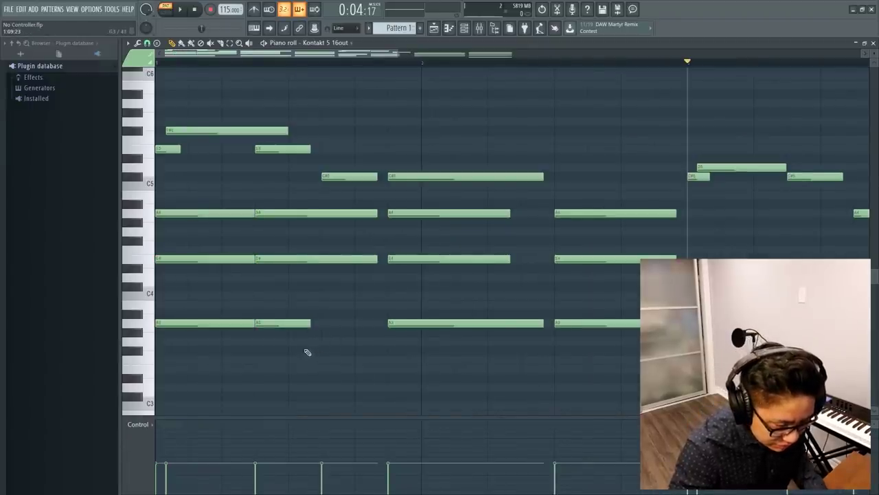
- End the second chord's three notes together at the next melody note, and make the third chord's notes legato
{"action": "left_click_drag", "start_coordinate": [300, 354], "coordinate": [276, 209]}
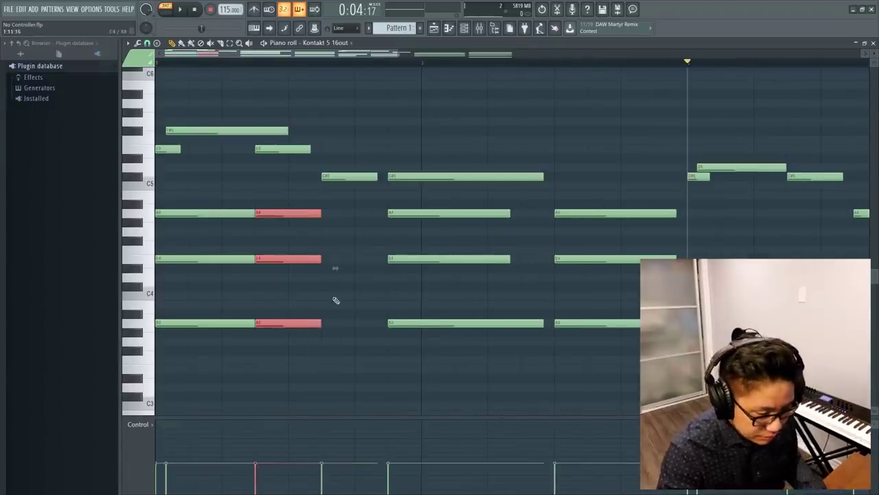
{"action": "left_click_drag", "start_coordinate": [499, 355], "coordinate": [450, 155]}
{"action": "key", "text": "ctrl+l"}
- Select only the melody notes above C5 and raise their velocity slightly
{"action": "scroll", "coordinate": [481, 176], "scroll_direction": "down", "scroll_amount": 3}
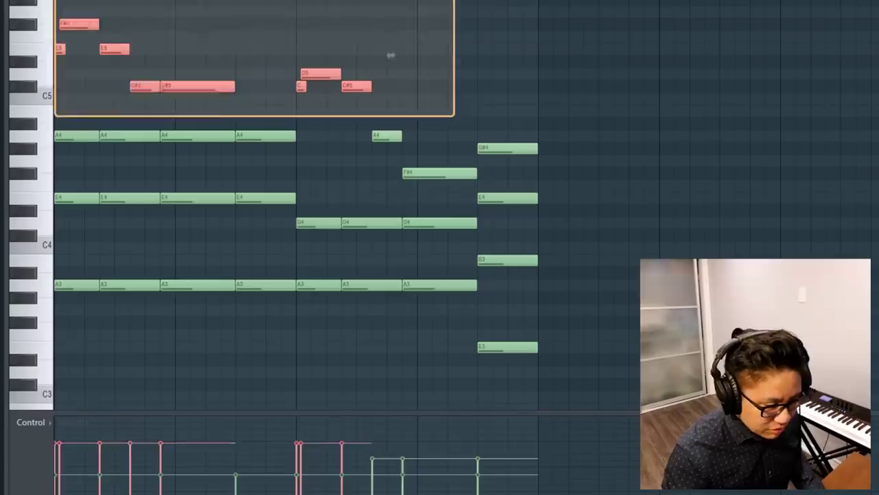
{"action": "left_click_drag", "start_coordinate": [454, 117], "coordinate": [55, 2]}
{"action": "scroll", "coordinate": [216, 67], "scroll_direction": "up", "scroll_amount": 1}
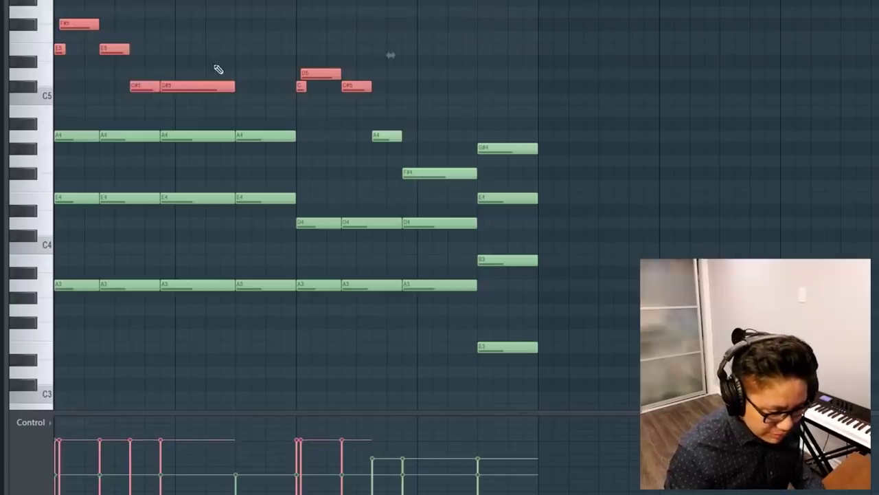
- Balance the melody velocities by raising the last three notes (A4, F#4, G#4) and lowering all melody notes slightly to one common level
{"action": "left_click_drag", "start_coordinate": [526, 179], "coordinate": [369, 108]}
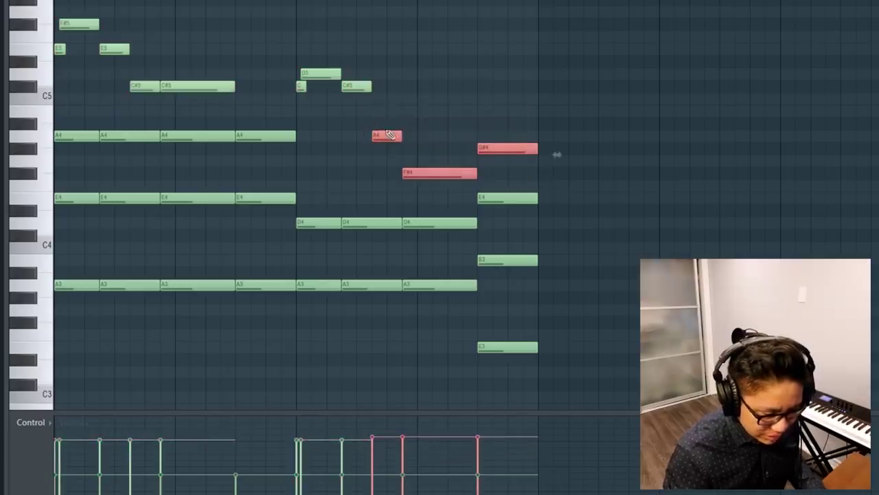
{"action": "key", "text": "space"}
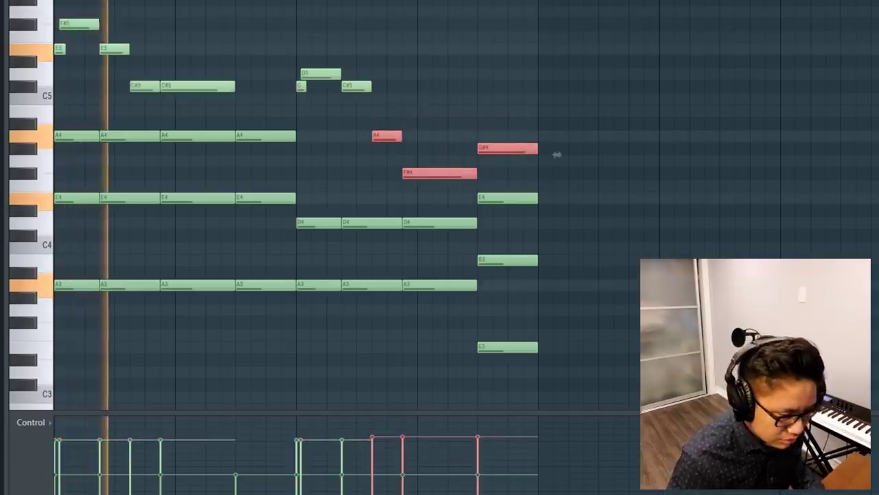
{"action": "left_click_drag", "start_coordinate": [433, 98], "coordinate": [55, 3]}
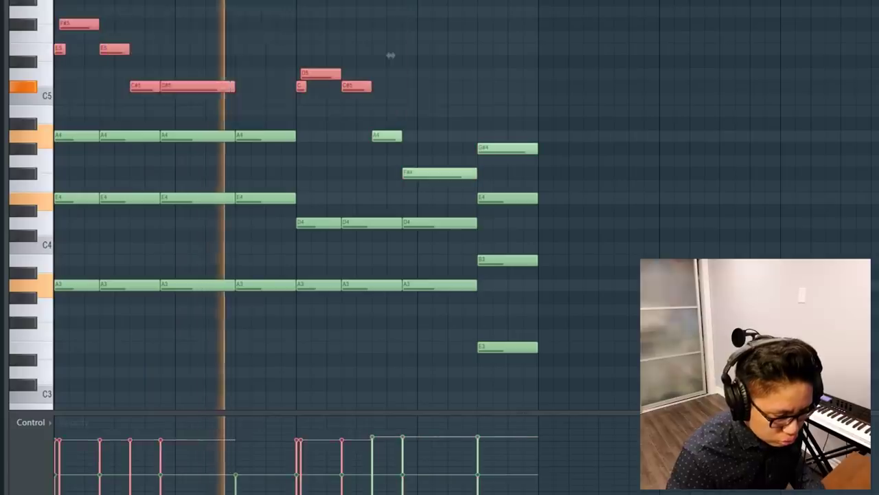
{"action": "scroll", "coordinate": [256, 49], "scroll_direction": "down", "scroll_amount": 2}
{"action": "left_click_drag", "start_coordinate": [512, 180], "coordinate": [371, 118]}
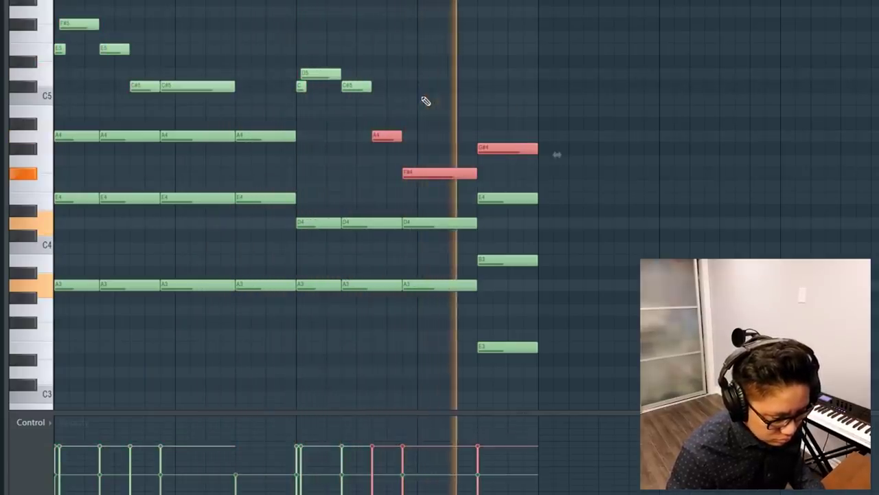
- Lower the velocities of the chord notes beneath the melody in both halves of the phrase, checking them in playback
{"action": "left_click_drag", "start_coordinate": [546, 379], "coordinate": [329, 201]}
{"action": "left_click_drag", "start_coordinate": [259, 326], "coordinate": [61, 139]}
{"action": "key", "text": "space"}
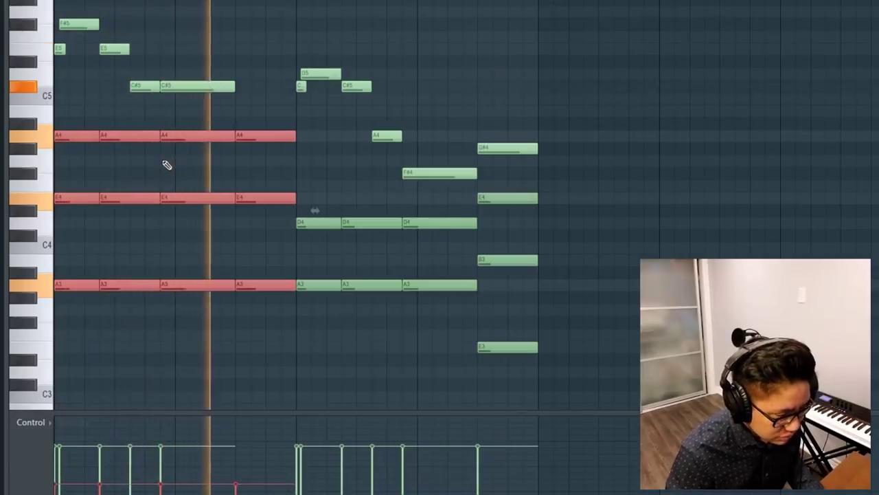
{"action": "left_click_drag", "start_coordinate": [518, 373], "coordinate": [308, 205]}
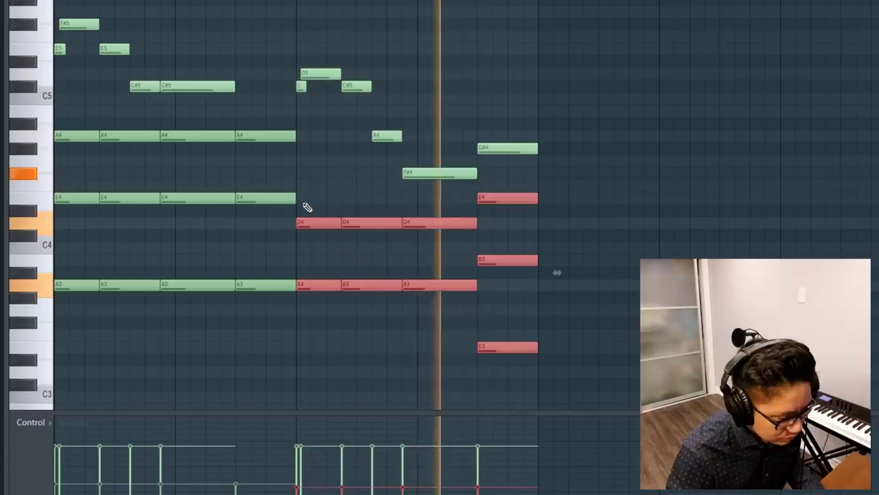
- Select the chord notes across the phrase and apply a small bipolar velocity randomization, leaving the note pattern randomizer off
{"action": "left_click_drag", "start_coordinate": [554, 408], "coordinate": [504, 193]}
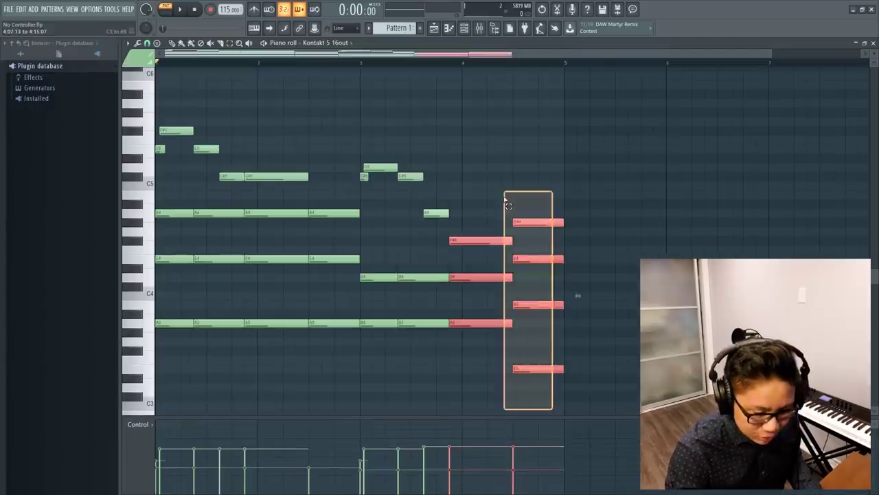
{"action": "left_click_drag", "start_coordinate": [421, 380], "coordinate": [371, 283]}
{"action": "left_click_drag", "start_coordinate": [340, 372], "coordinate": [255, 181]}
{"action": "left_click_drag", "start_coordinate": [211, 364], "coordinate": [131, 206]}
{"action": "key", "text": "alt+r"}
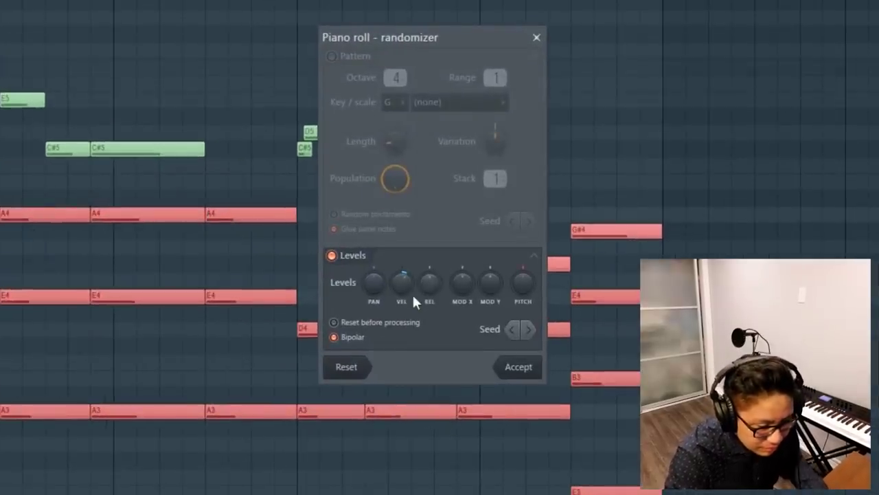
{"action": "key", "text": "space"}
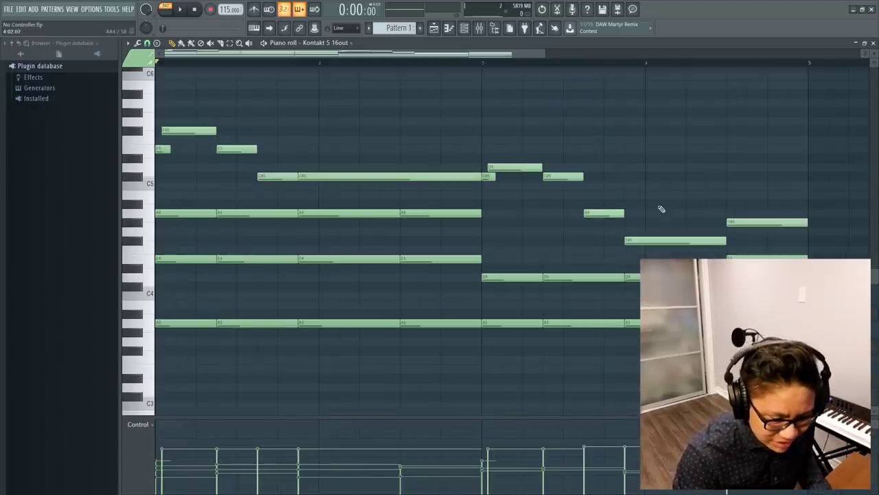
- Vary the melody notes' velocities individually, softening passing notes such as the short C#5, A4 and F#4, and audition the phrase
{"action": "left_click_drag", "start_coordinate": [660, 209], "coordinate": [157, 109]}
{"action": "key", "text": "space"}
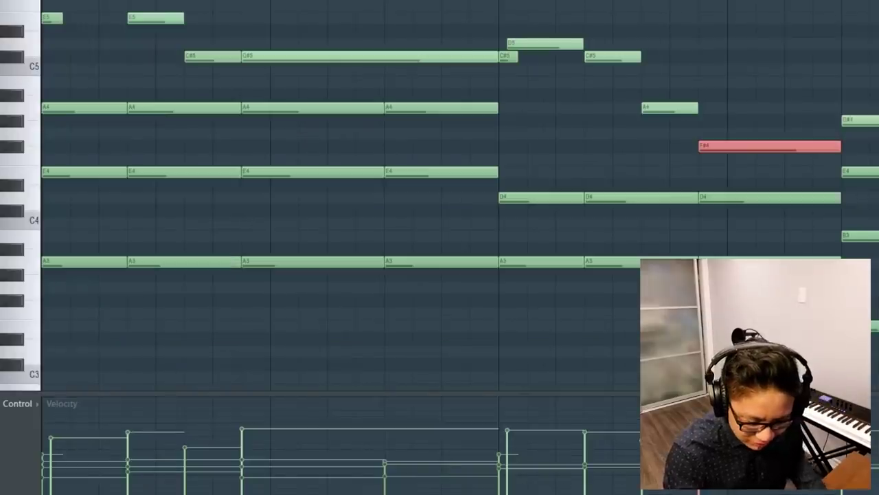
{"action": "key", "text": "space"}
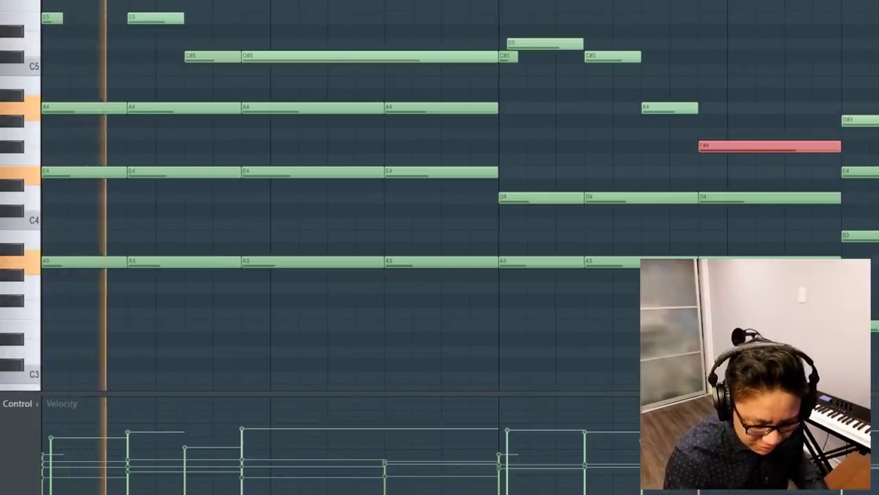
{"action": "key", "text": "shift+Right"}
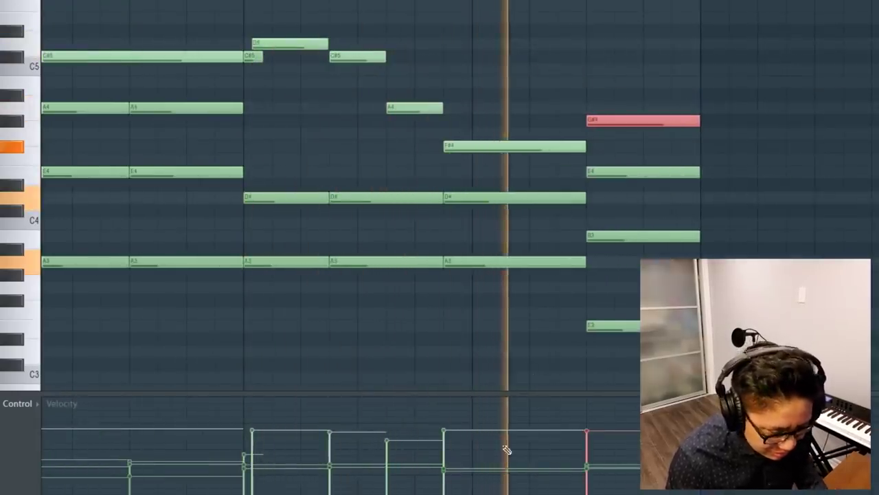
{"action": "left_click", "coordinate": [478, 145]}
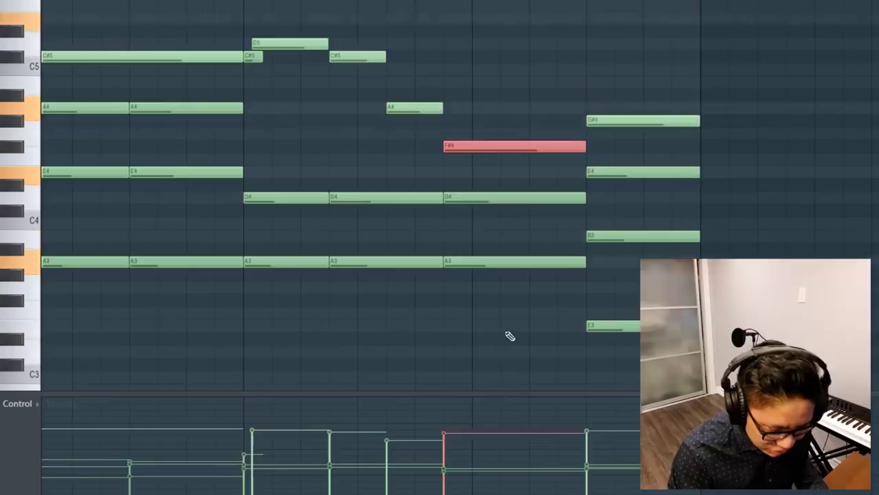
- Shorten the first chord to about one beat and the second to about one and a half beats, leaving gaps after them
{"action": "scroll", "coordinate": [381, 19], "scroll_direction": "down", "scroll_amount": 3}
{"action": "key", "text": "ctrl+d"}
{"action": "left_click_drag", "start_coordinate": [340, 363], "coordinate": [321, 216]}
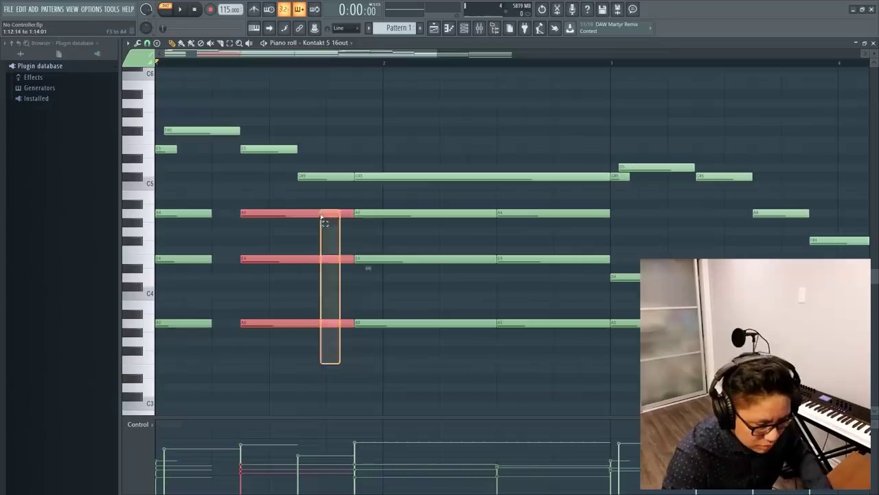
{"action": "key", "text": "space"}
- Shorten the third chord to about one and a half beats and the fourth to about one beat, leaving the melody notes full length
{"action": "left_click_drag", "start_coordinate": [474, 359], "coordinate": [436, 212]}
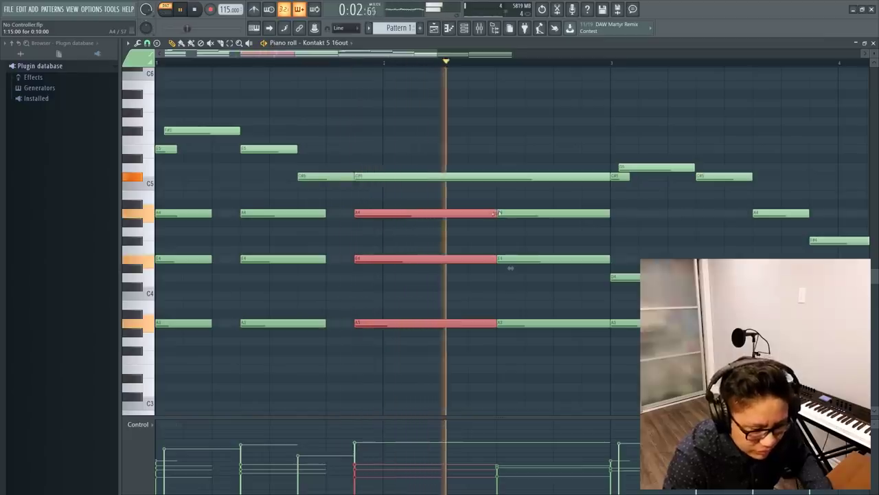
{"action": "key", "text": "space"}
{"action": "left_click_drag", "start_coordinate": [494, 212], "coordinate": [419, 208]}
{"action": "key", "text": "space"}
{"action": "left_click_drag", "start_coordinate": [568, 358], "coordinate": [546, 208]}
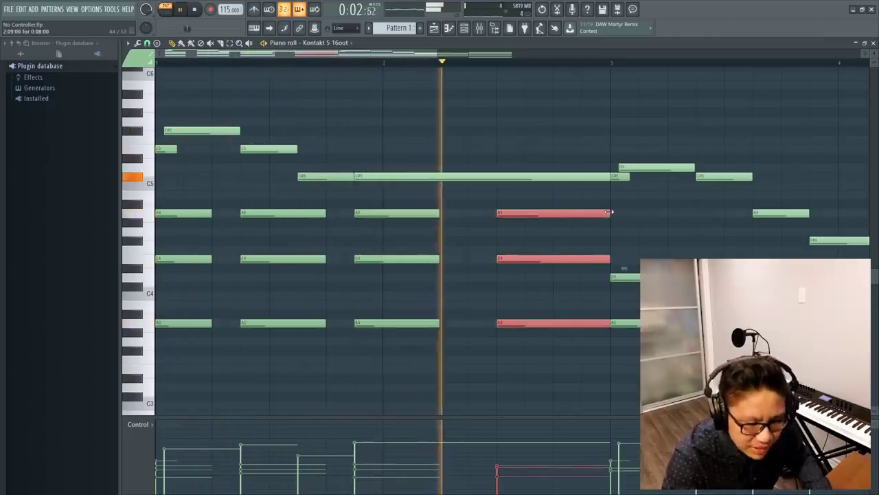
{"action": "left_click_drag", "start_coordinate": [610, 212], "coordinate": [553, 213]}
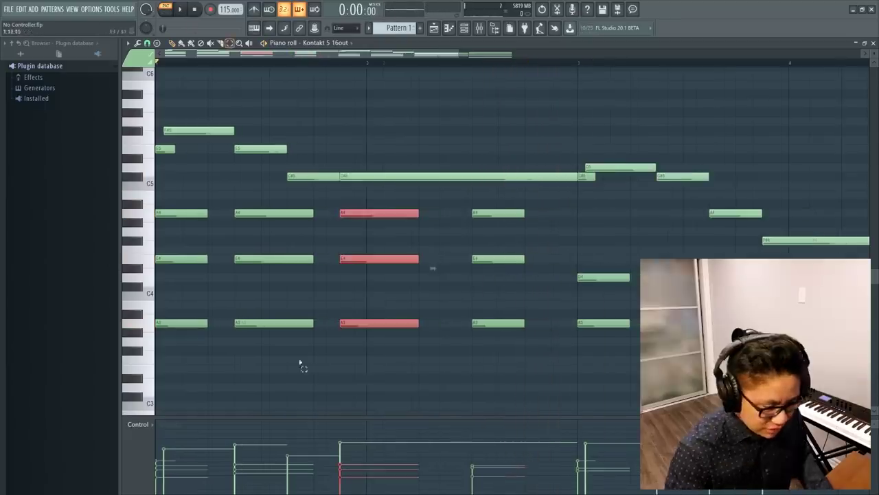
- Strum the first and third chords slightly from the lowest note upward by adding a small start-time strength in the Strumizer
{"action": "left_click_drag", "start_coordinate": [382, 383], "coordinate": [355, 212]}
{"action": "key", "text": "alt+s"}
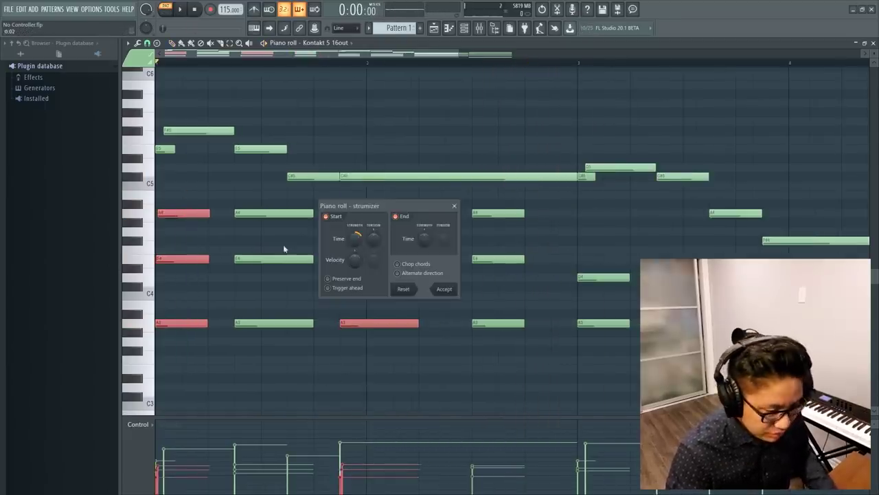
{"action": "key", "text": "space"}
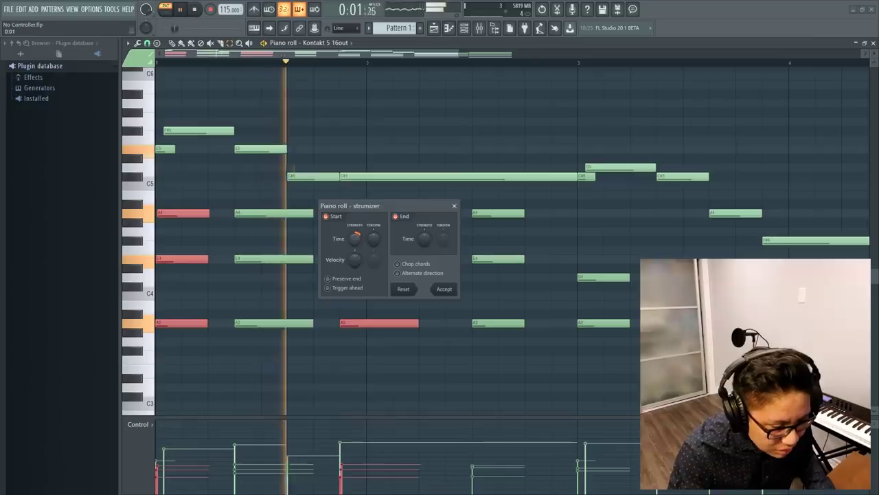
{"action": "left_click", "coordinate": [444, 289]}
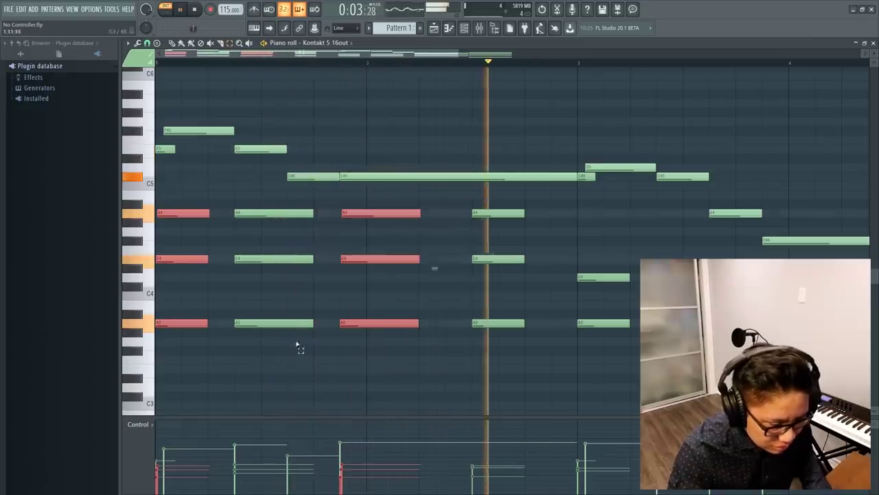
- Select the second, fourth and following chords and give them a slight strum with a small Strumizer start-time strength
{"action": "left_click_drag", "start_coordinate": [294, 354], "coordinate": [270, 196]}
{"action": "left_click_drag", "start_coordinate": [488, 347], "coordinate": [488, 226]}
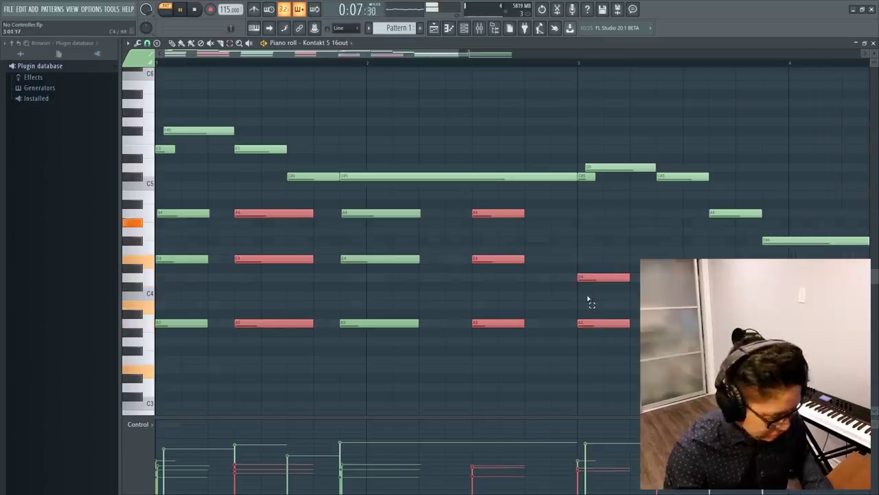
{"action": "key", "text": "alt+s"}
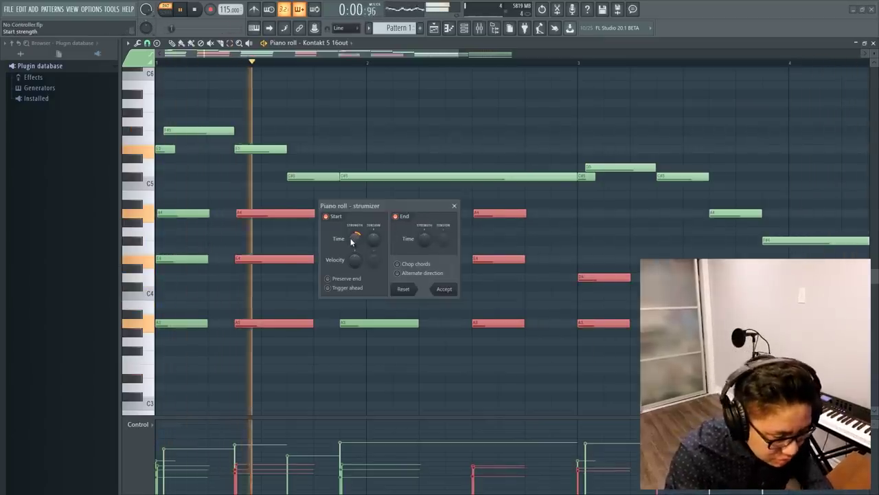
{"action": "mouse_move", "coordinate": [355, 237]}
{"action": "left_mouse_down"}
{"action": "mouse_move", "coordinate": [355, 227]}
{"action": "mouse_move", "coordinate": [352, 246]}
{"action": "left_mouse_up"}
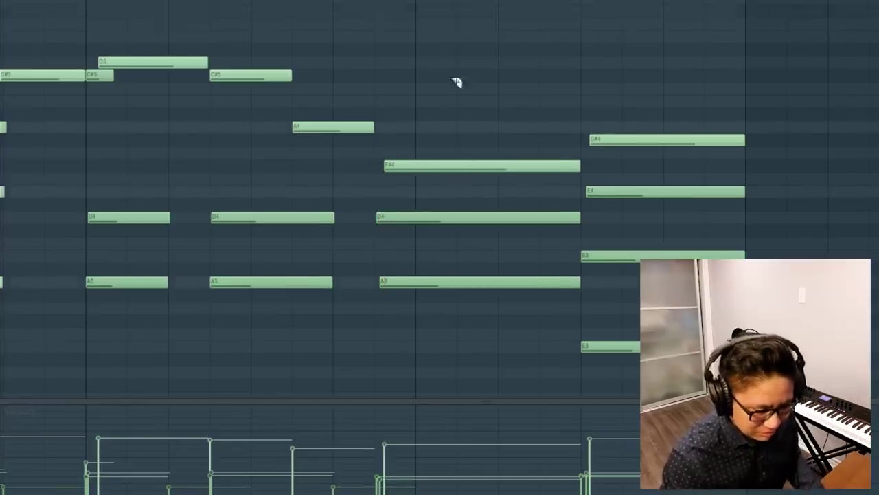
- Play the phrase's ending and start the long F#4 melody note slightly ahead of the D4 and A3 beneath it
{"action": "scroll", "coordinate": [457, 82], "scroll_direction": "down", "scroll_amount": 2}
{"action": "key", "text": "space"}
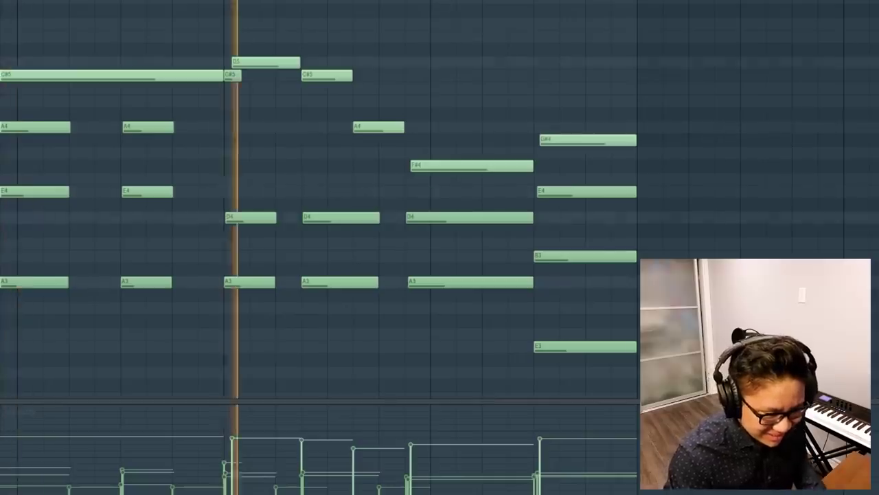
{"action": "scroll", "coordinate": [472, 17], "scroll_direction": "right", "scroll_amount": 2}
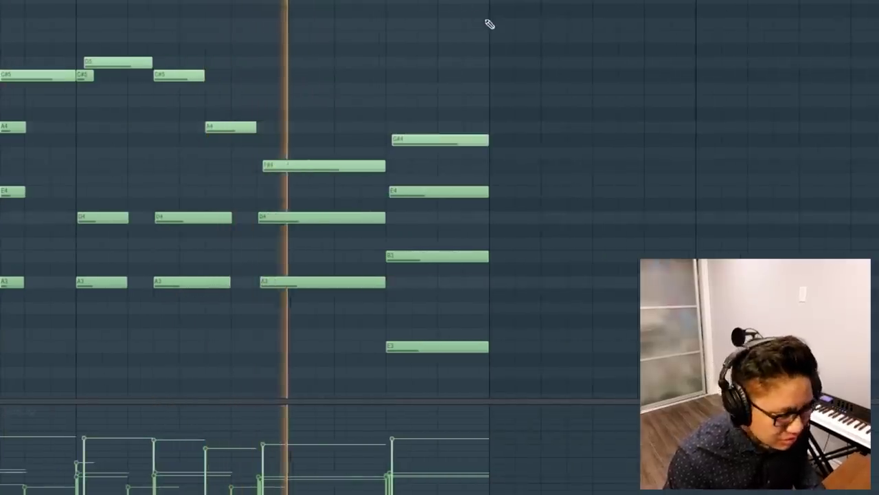
{"action": "scroll", "coordinate": [289, 148], "scroll_direction": "up", "scroll_amount": 2}
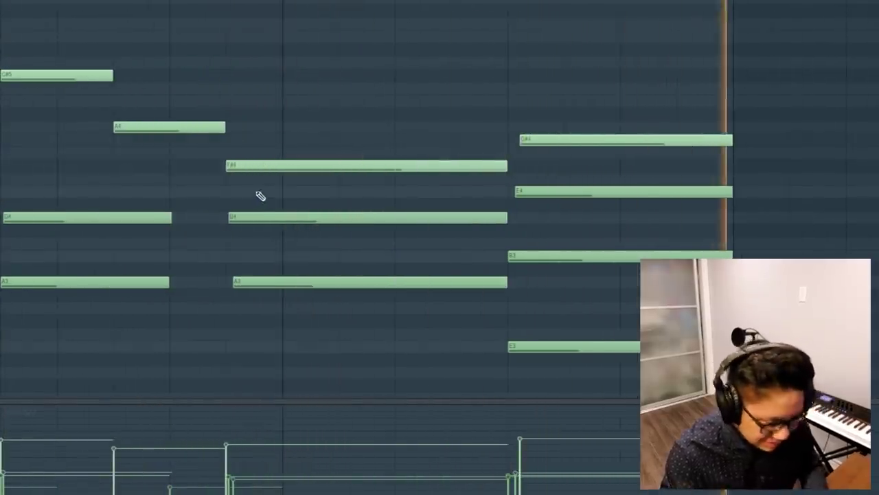